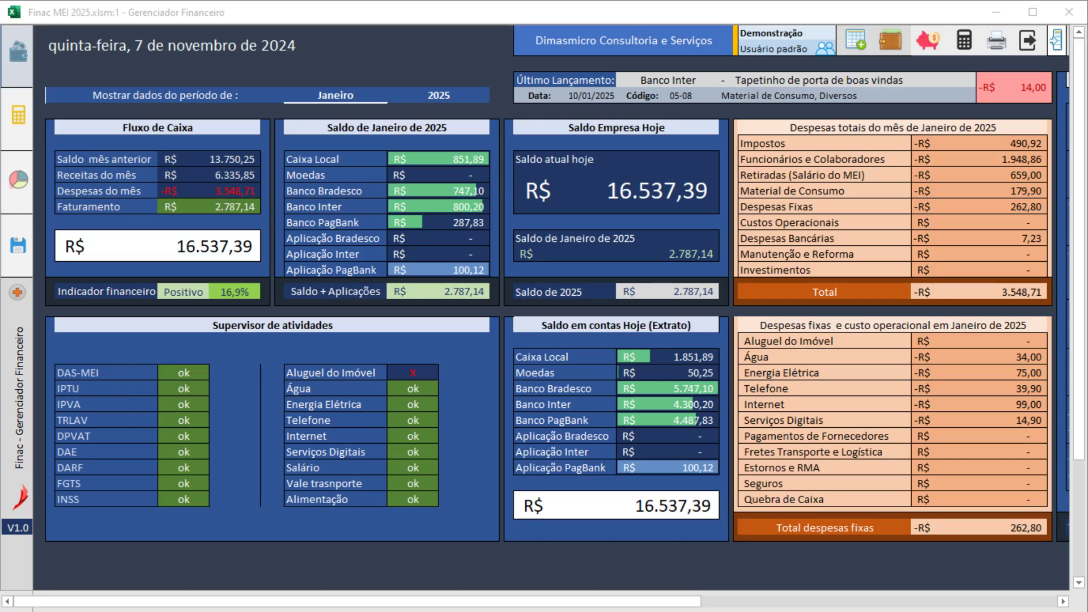
- Start a new financial entry and enter code 06-01 for the property rent (Aluguel do Imóvel)
{"action": "left_click", "coordinate": [855, 42]}
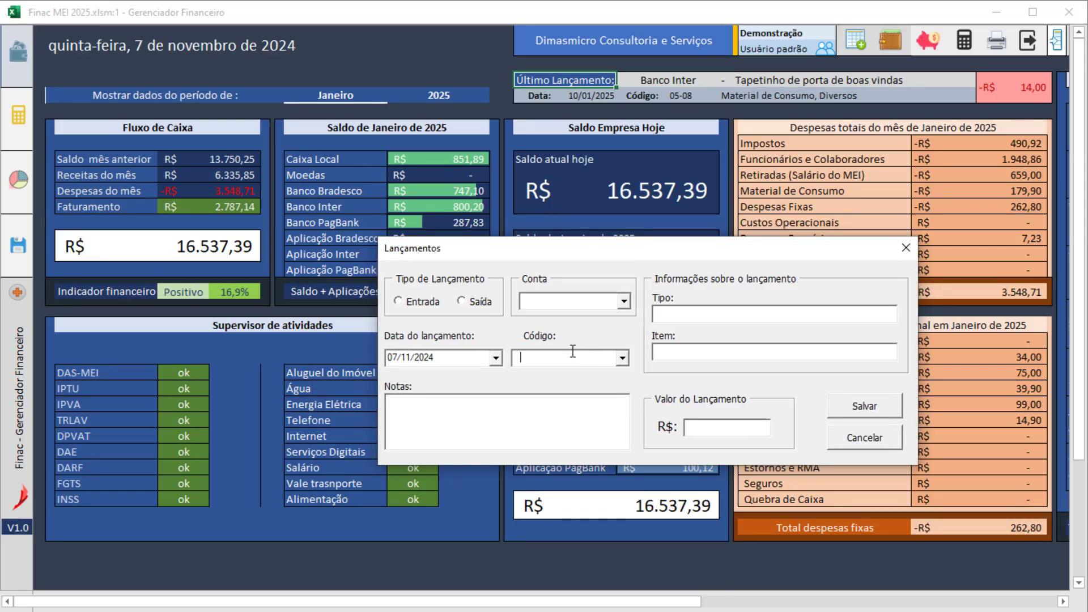
{"action": "type", "text": "06-01"}
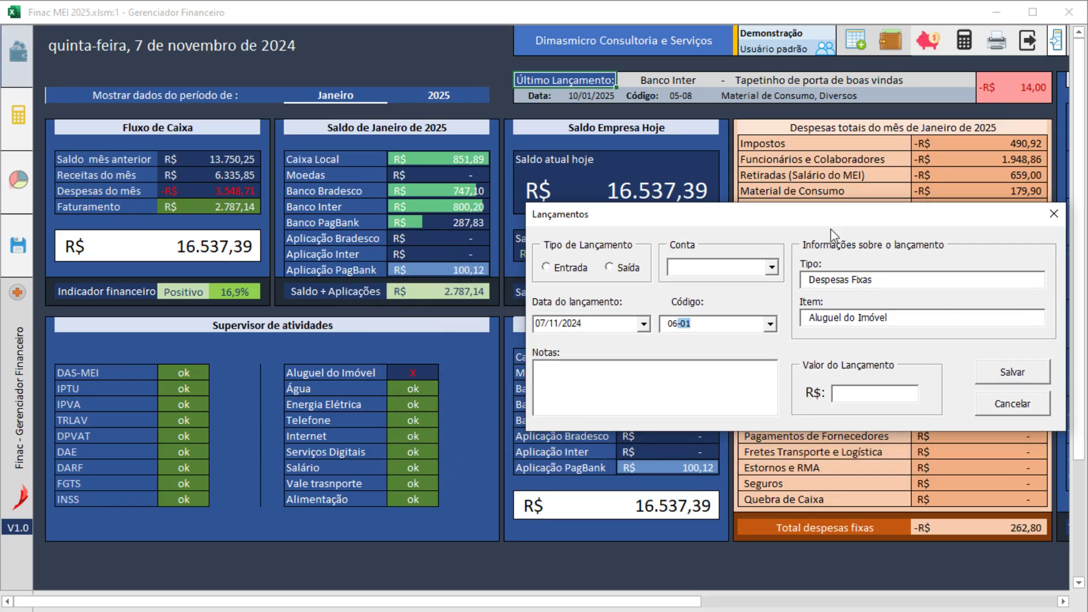
- Browse the expense codes following 06-01 and return the code to 06-01
{"action": "left_click", "coordinate": [714, 327]}
{"action": "key", "text": "Down"}
{"action": "key", "text": "Down"}
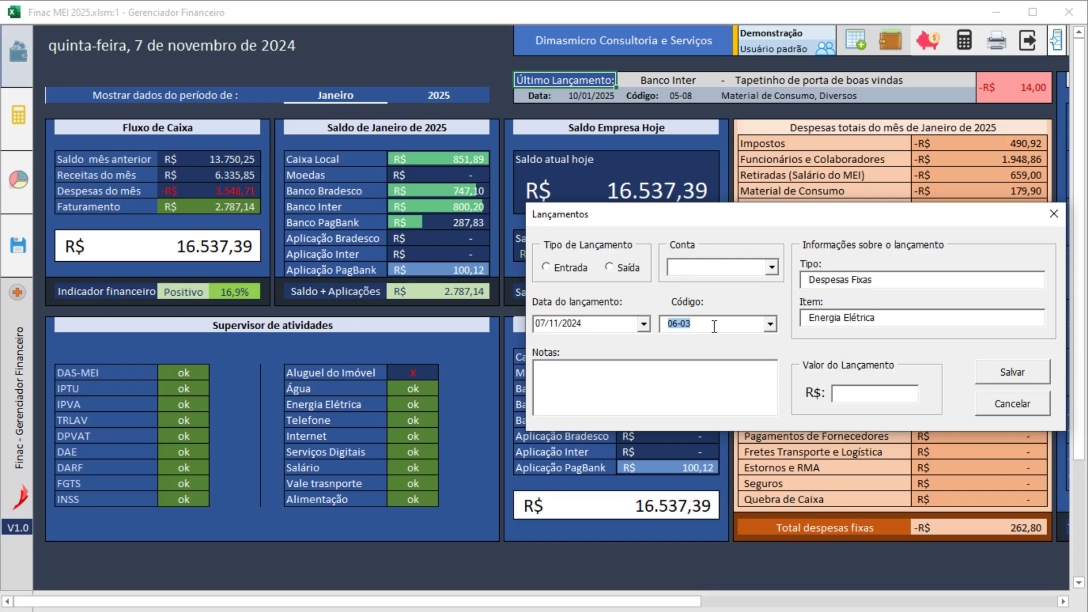
{"action": "key", "text": "Down"}
{"action": "key", "text": "Down"}
{"action": "key", "text": "Down"}
{"action": "key", "text": "Down"}
{"action": "key", "text": "Up"}
{"action": "type", "text": "06"}
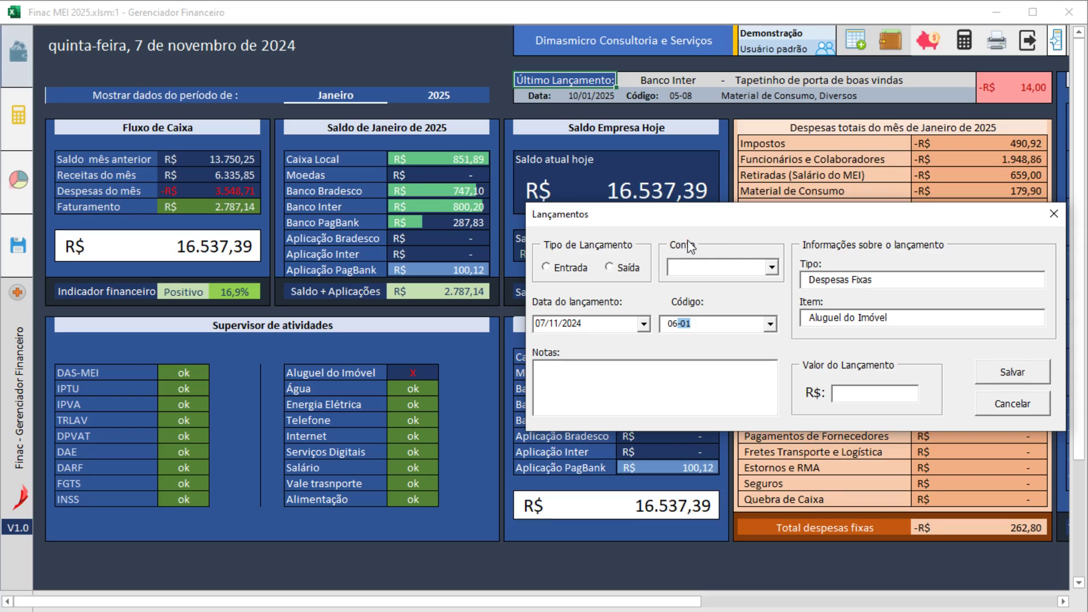
- Set the entry type to Saída and its account to Caixa Local
{"action": "left_click", "coordinate": [727, 373]}
{"action": "left_click", "coordinate": [631, 268]}
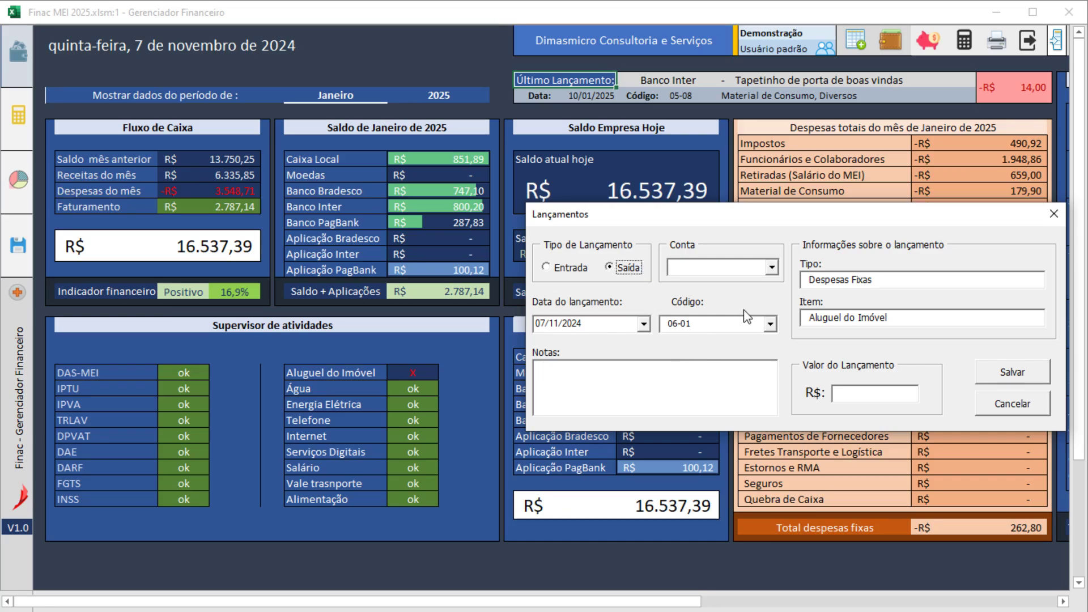
{"action": "left_click", "coordinate": [773, 266]}
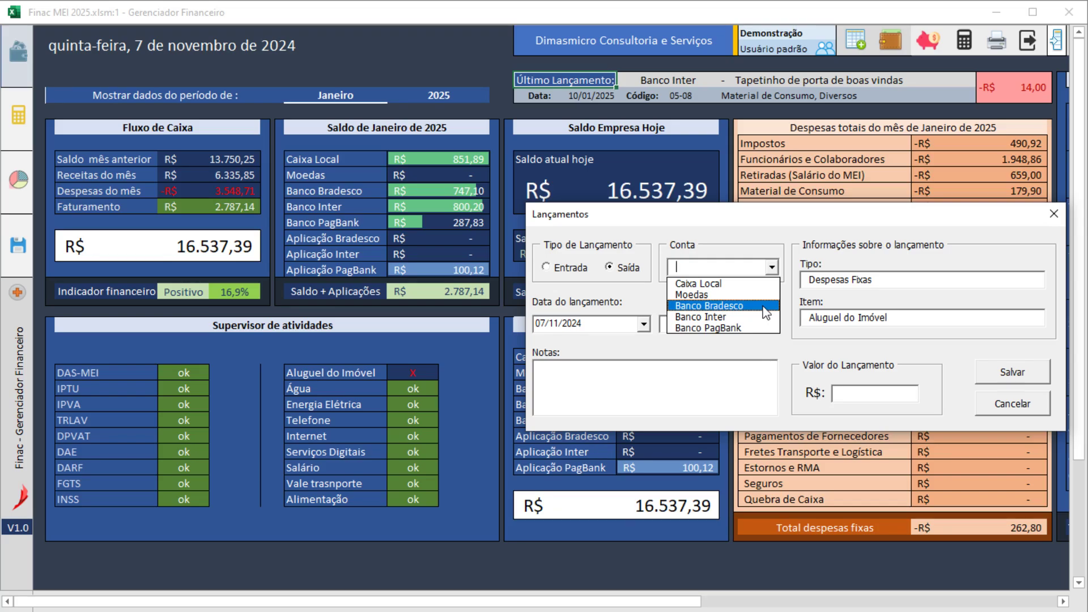
{"action": "left_click", "coordinate": [712, 285]}
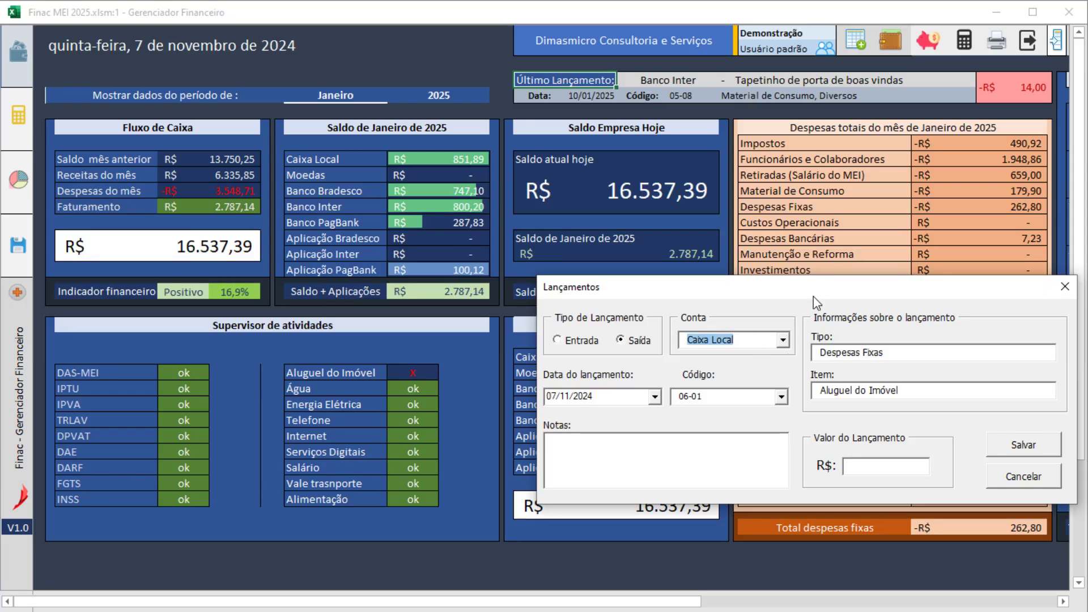
{"action": "left_click_drag", "start_coordinate": [814, 297], "coordinate": [799, 203]}
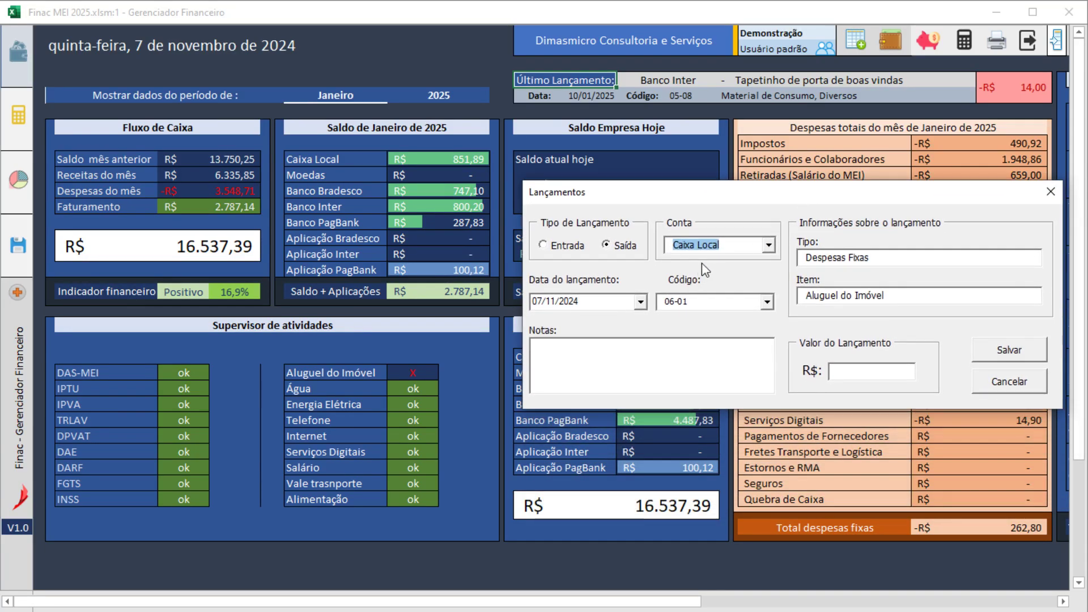
- Set the entry's date to 13/01/2025
{"action": "left_click", "coordinate": [641, 303]}
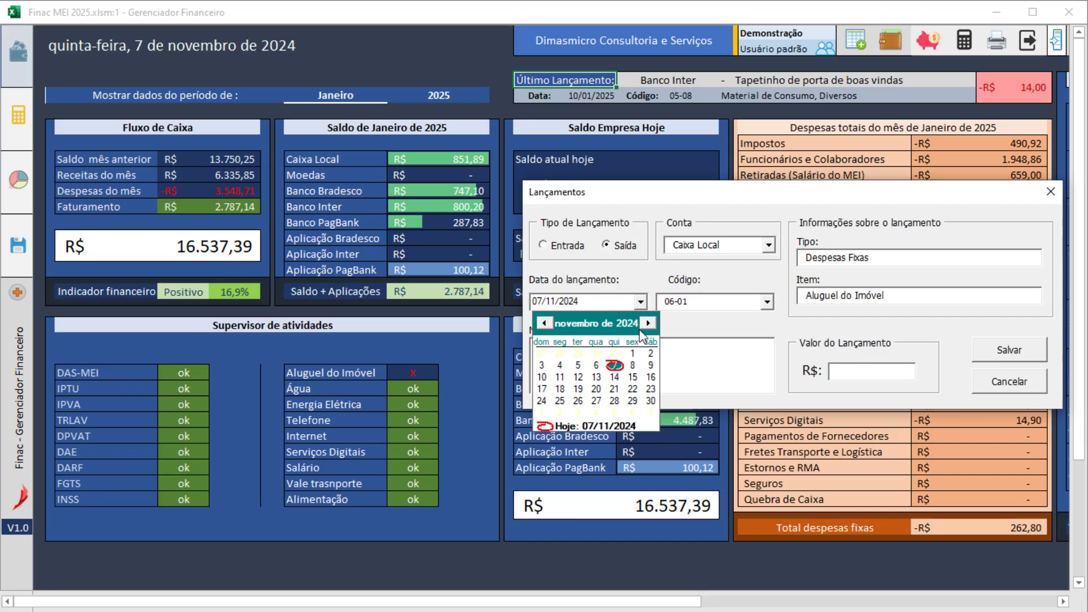
{"action": "left_click", "coordinate": [648, 323]}
{"action": "left_click", "coordinate": [648, 323]}
{"action": "left_click", "coordinate": [648, 323]}
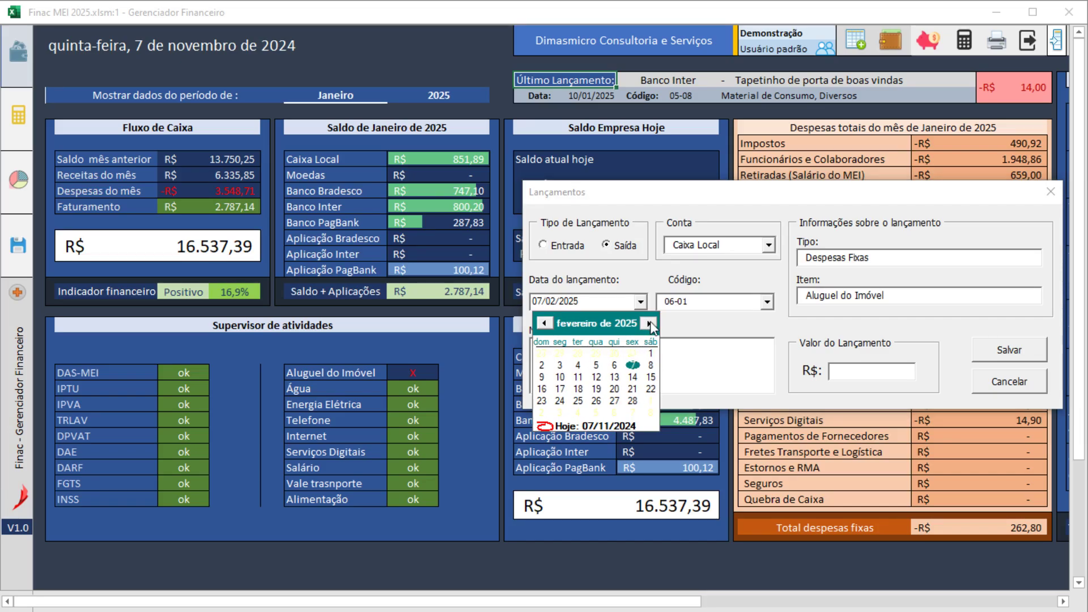
{"action": "left_click", "coordinate": [544, 323]}
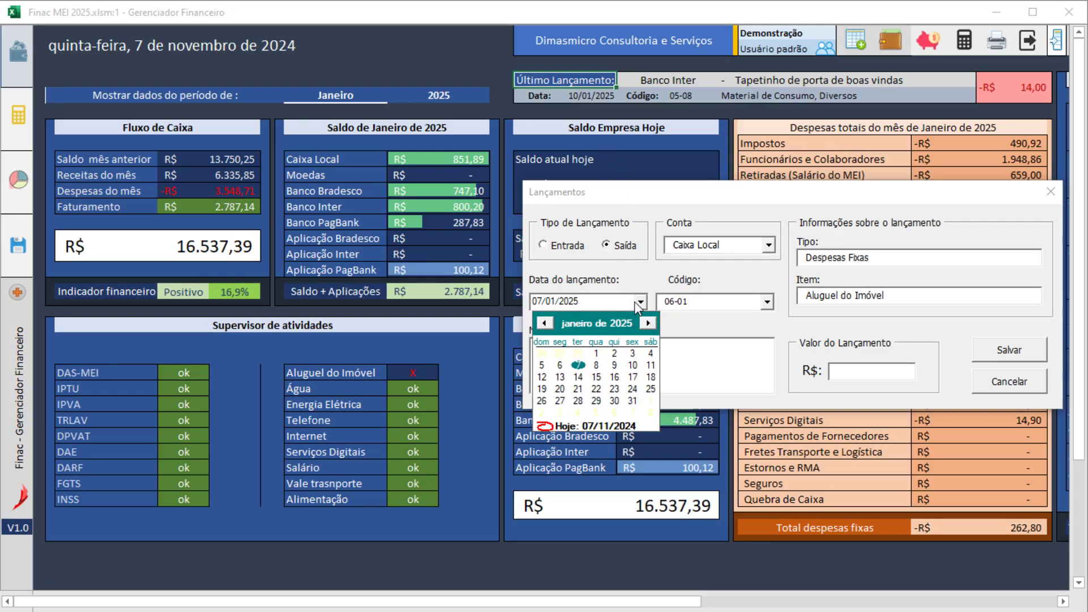
{"action": "left_click", "coordinate": [560, 377]}
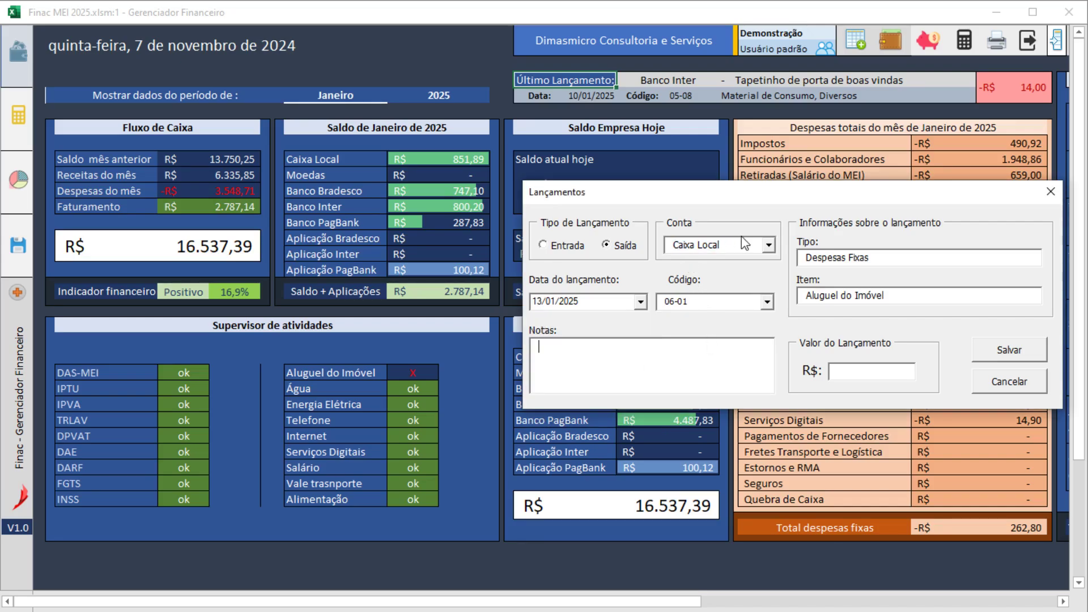
- Set the rent entry's value to R$ 150,00 and save the entry
{"action": "left_click_drag", "start_coordinate": [833, 195], "coordinate": [820, 232]}
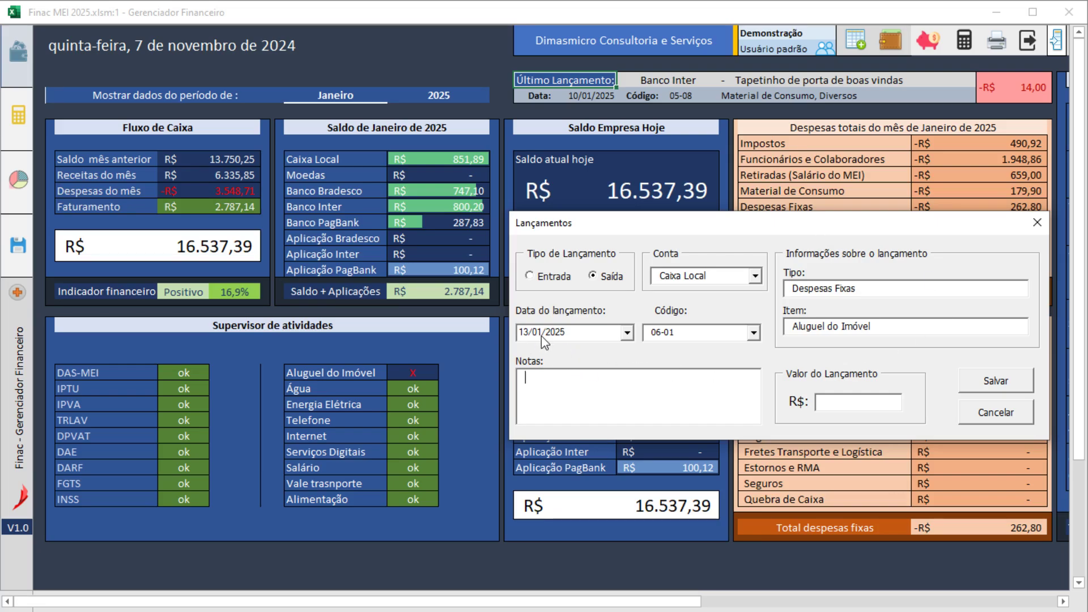
{"action": "left_click", "coordinate": [723, 332]}
{"action": "left_click_drag", "start_coordinate": [692, 331], "coordinate": [620, 329]}
{"action": "left_click", "coordinate": [869, 403]}
{"action": "left_click", "coordinate": [657, 381]}
{"action": "left_click", "coordinate": [828, 403]}
{"action": "type", "text": "150,00"}
{"action": "left_click", "coordinate": [996, 381]}
{"action": "left_click", "coordinate": [617, 357]}
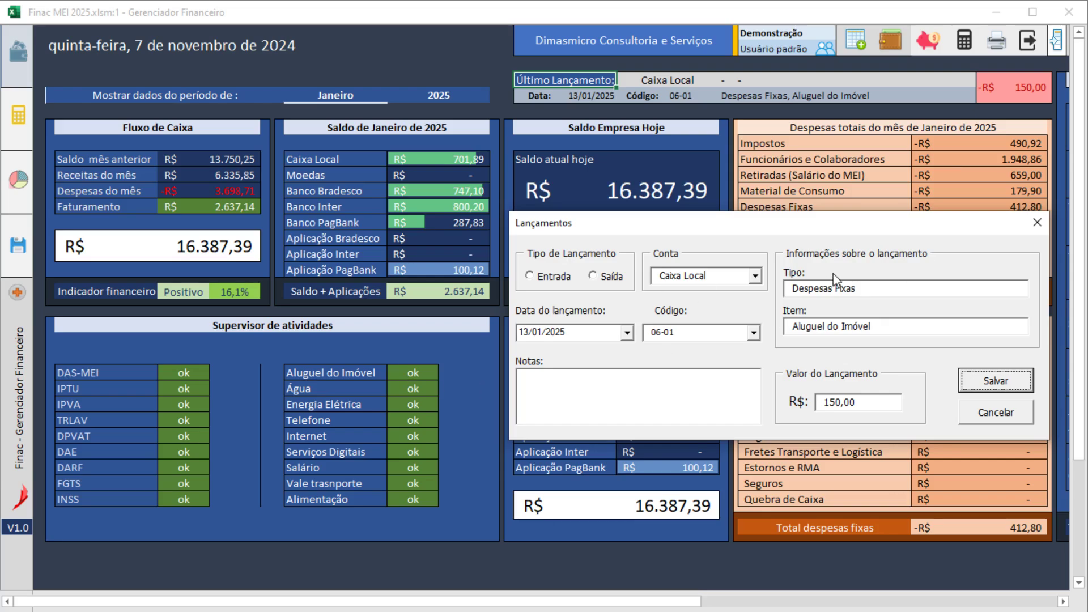
- Examine the fixed expense codes from 06-02 to 06-06 and the operating cost code 07-01
{"action": "left_click", "coordinate": [736, 328]}
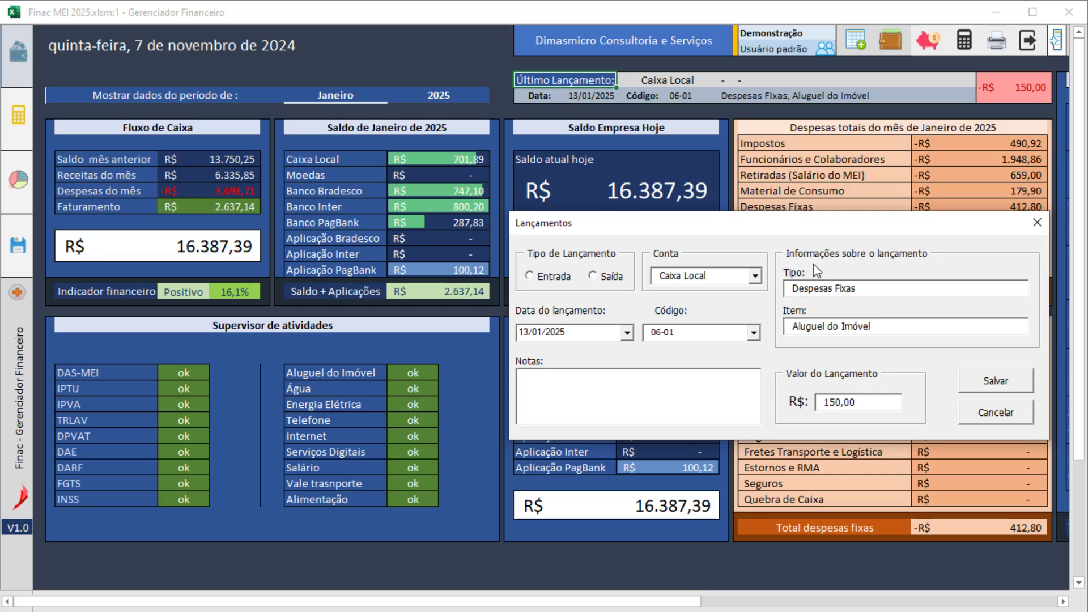
{"action": "key", "text": "Down"}
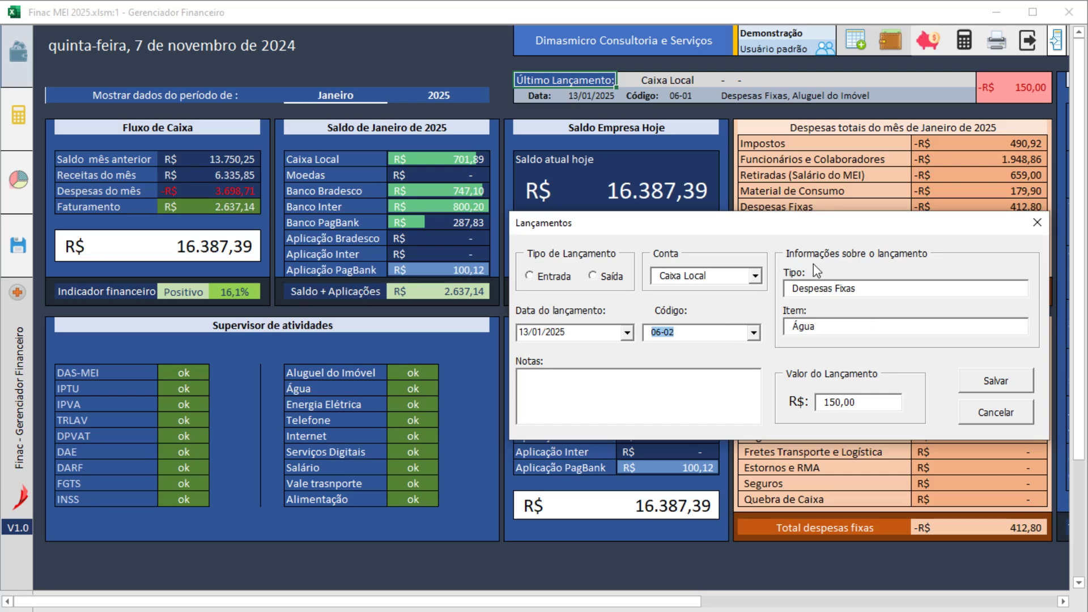
{"action": "key", "text": "Down"}
{"action": "key", "text": "Down"}
{"action": "key", "text": "Down"}
{"action": "key", "text": "Down"}
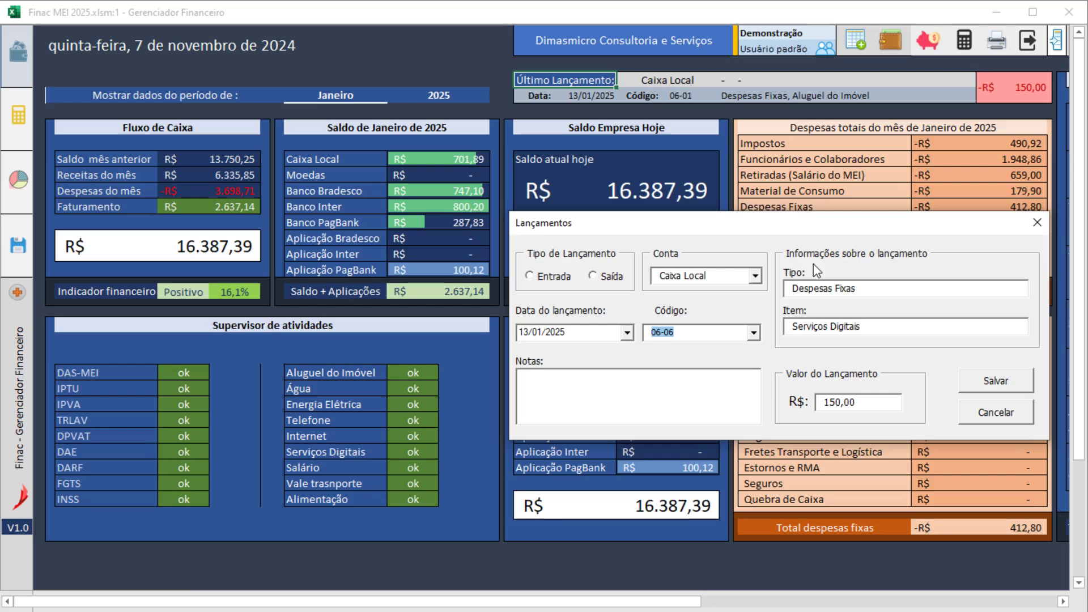
{"action": "key", "text": "Down"}
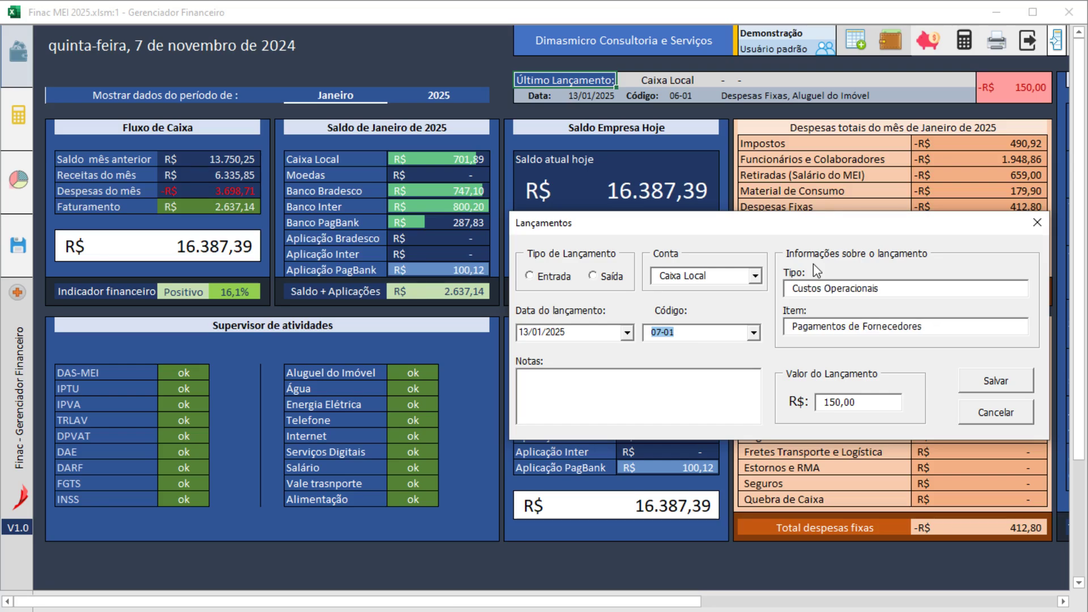
{"action": "key", "text": "Up"}
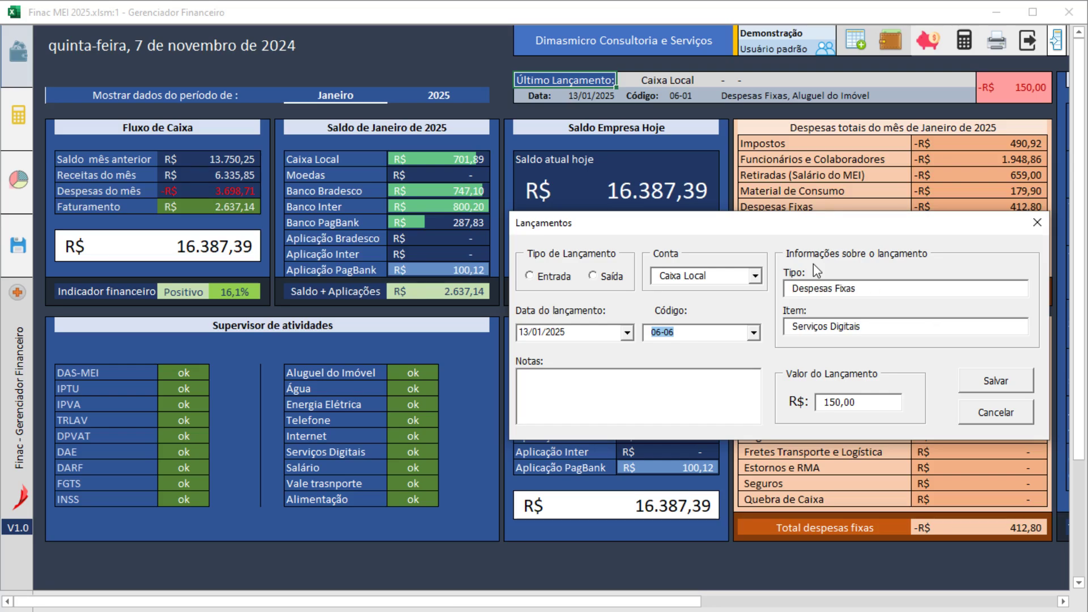
{"action": "left_click", "coordinate": [693, 389]}
{"action": "left_click", "coordinate": [710, 332]}
{"action": "key", "text": "Down"}
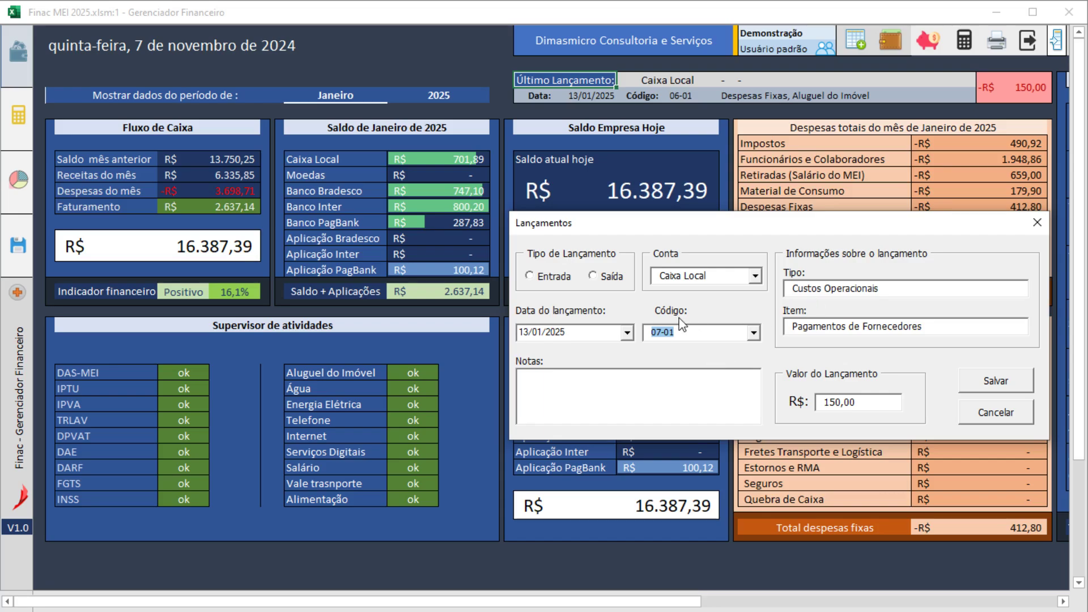
- Close the entry form without saving the supplier payment entry
{"action": "left_click", "coordinate": [610, 277]}
{"action": "left_click", "coordinate": [671, 390]}
{"action": "left_click_drag", "start_coordinate": [840, 228], "coordinate": [666, 249]}
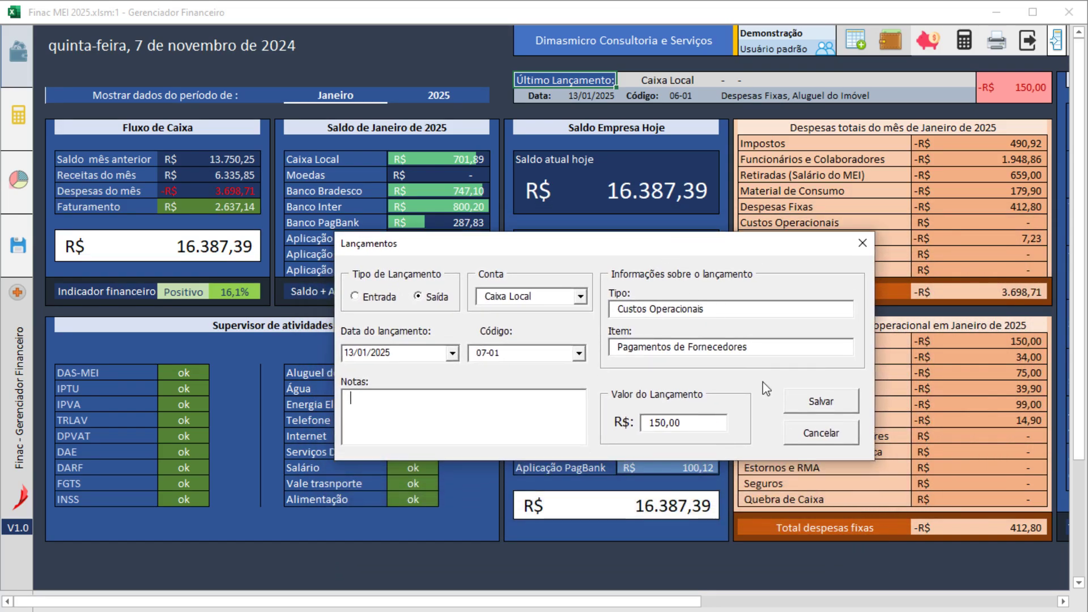
{"action": "left_click", "coordinate": [822, 433]}
- Examine the Receitas panel, comparing the revenue rows with and without invoice (sem nota)
{"action": "left_click", "coordinate": [1063, 601]}
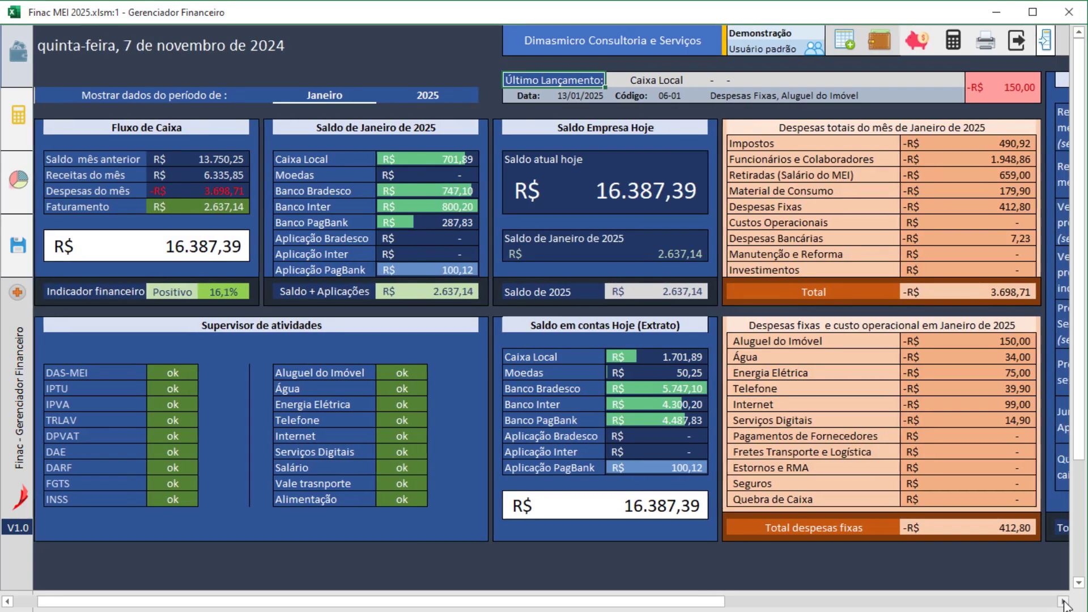
{"action": "left_click_drag", "start_coordinate": [1063, 601], "coordinate": [1064, 602]}
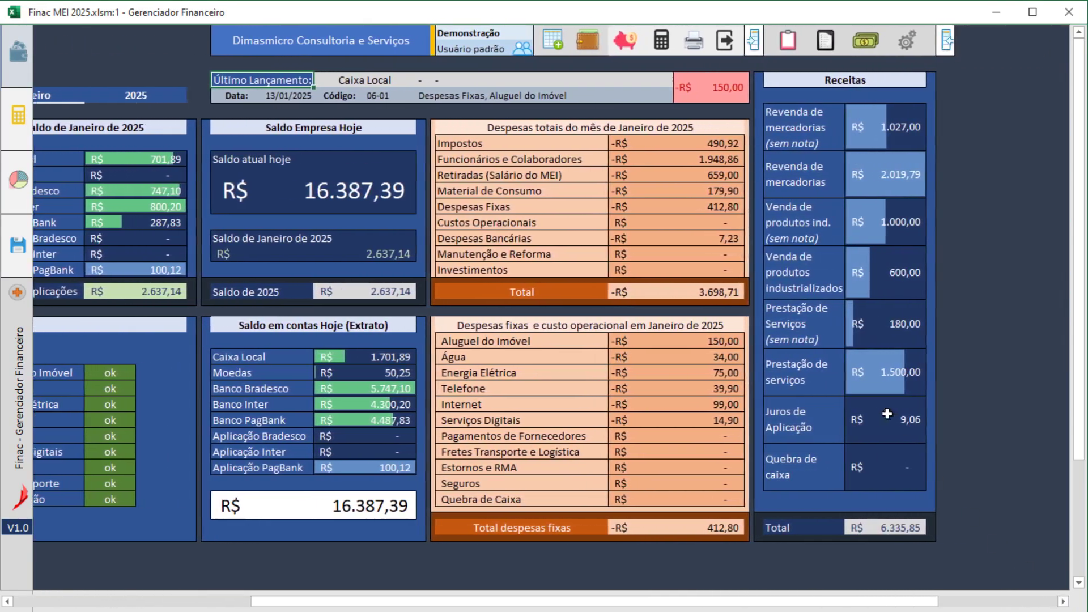
{"action": "left_click", "coordinate": [885, 175]}
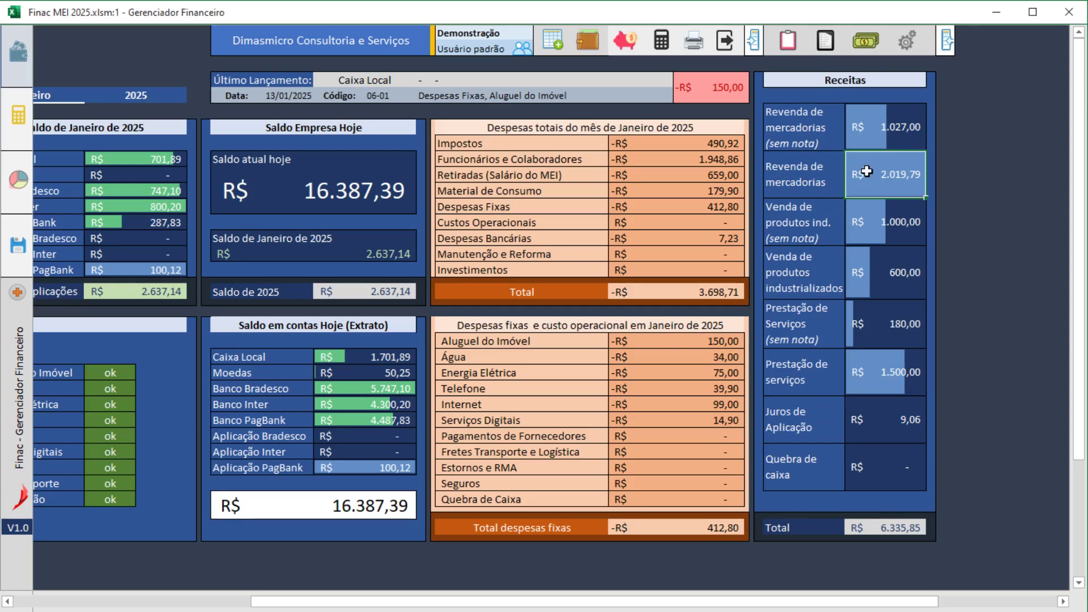
{"action": "left_click_drag", "start_coordinate": [877, 128], "coordinate": [869, 172]}
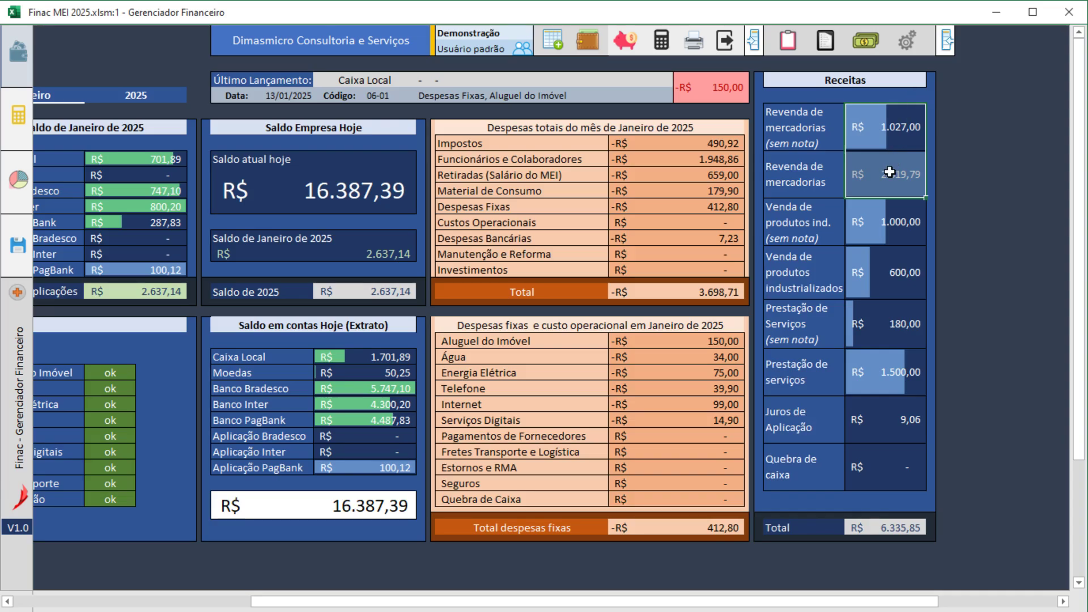
{"action": "left_click", "coordinate": [818, 221]}
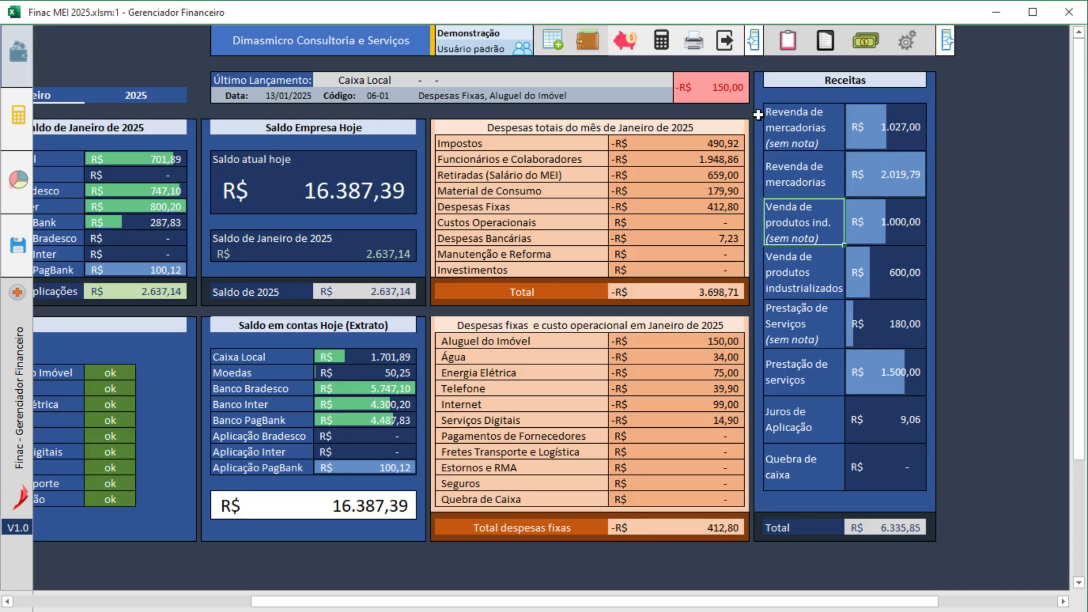
{"action": "left_click", "coordinate": [848, 138]}
{"action": "left_click", "coordinate": [817, 196]}
{"action": "left_click", "coordinate": [805, 141]}
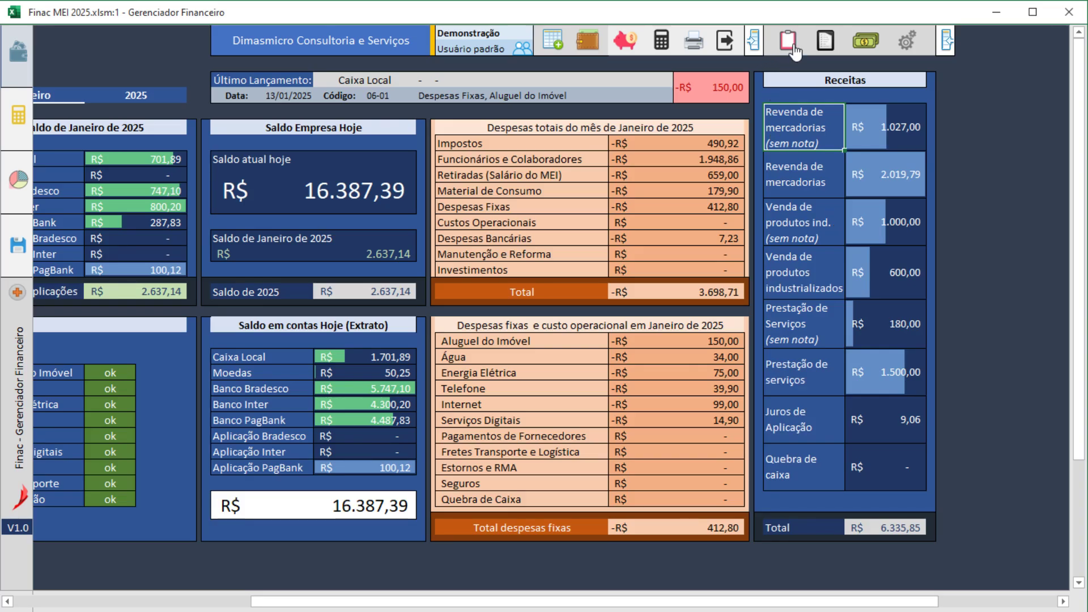
- Start a new entry of type Saída on the Banco Bradesco account
{"action": "left_click", "coordinate": [559, 49]}
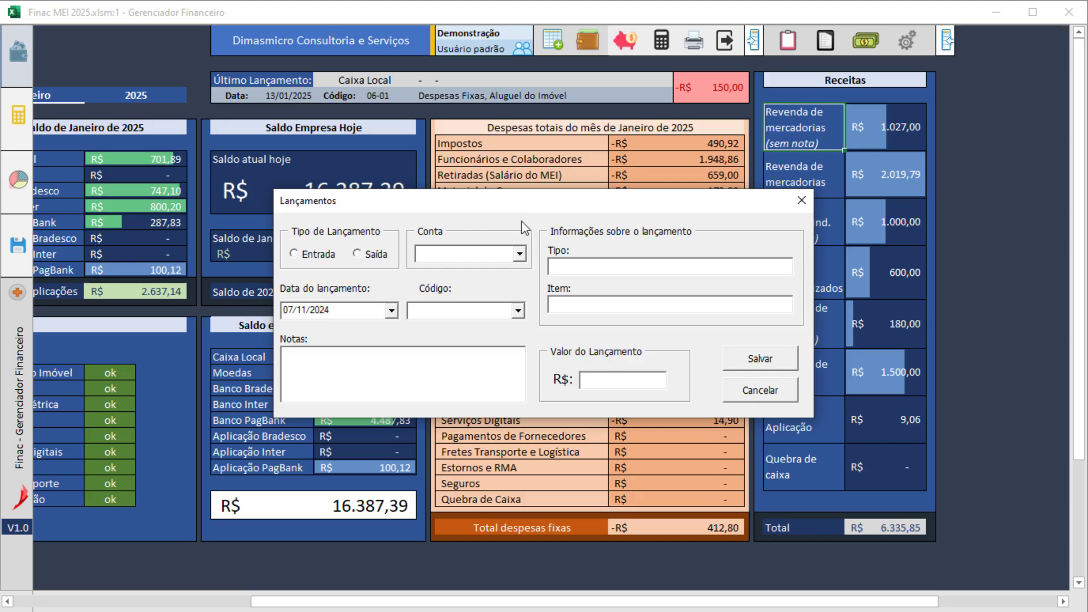
{"action": "left_click_drag", "start_coordinate": [538, 199], "coordinate": [693, 327]}
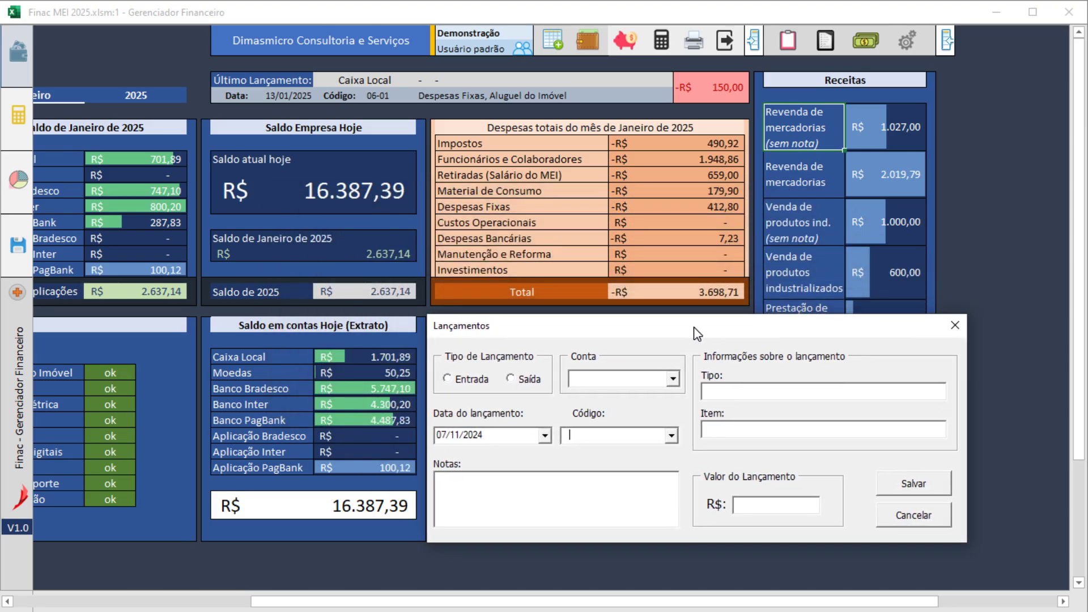
{"action": "left_click", "coordinate": [526, 380]}
{"action": "left_click", "coordinate": [673, 378]}
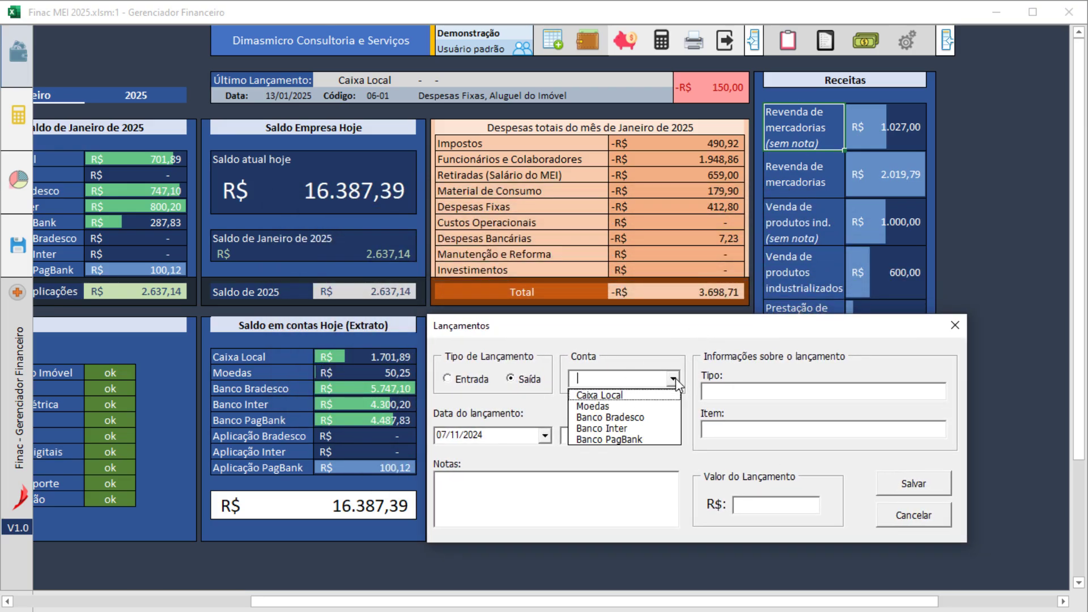
{"action": "left_click", "coordinate": [652, 423]}
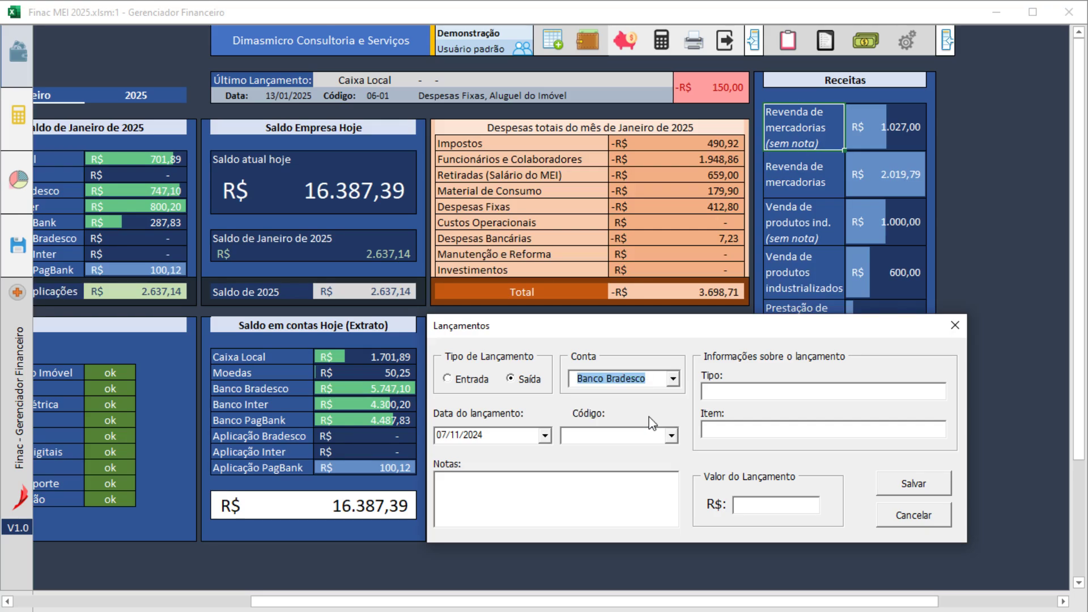
- Set the entry's date to 07/01/2025 and its code to 07-01 for Pagamentos de Fornecedores
{"action": "left_click", "coordinate": [545, 436]}
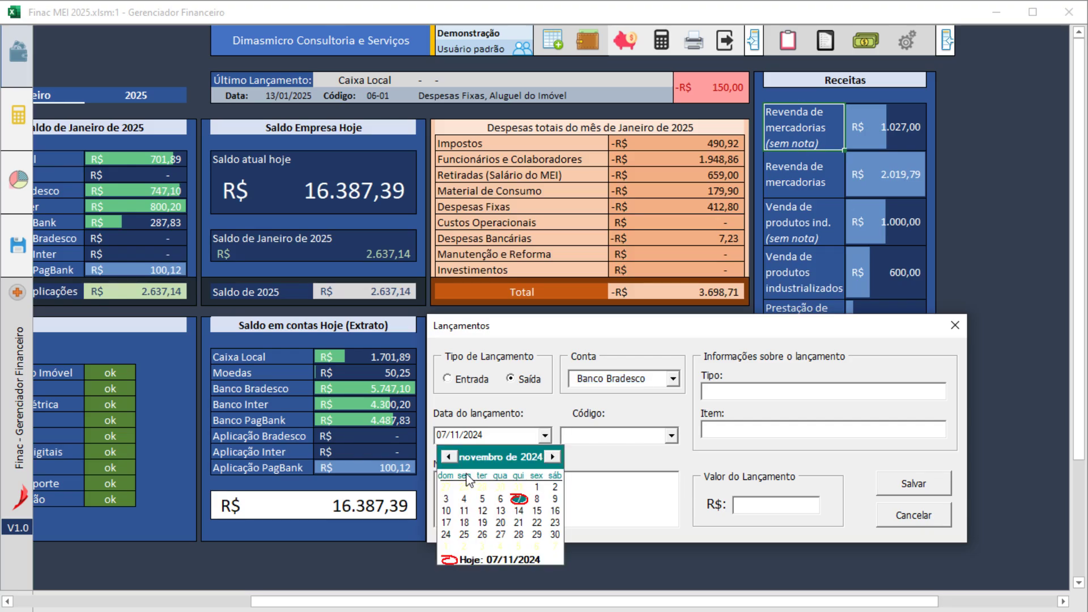
{"action": "left_click", "coordinate": [553, 457]}
{"action": "left_click", "coordinate": [552, 457]}
{"action": "left_click", "coordinate": [605, 435]}
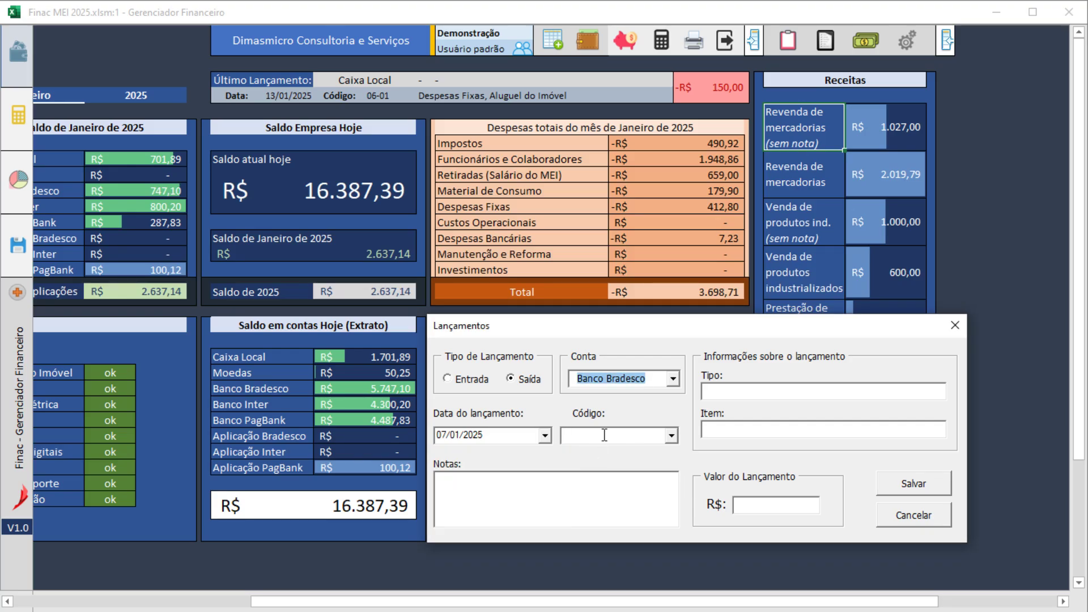
{"action": "type", "text": "0"}
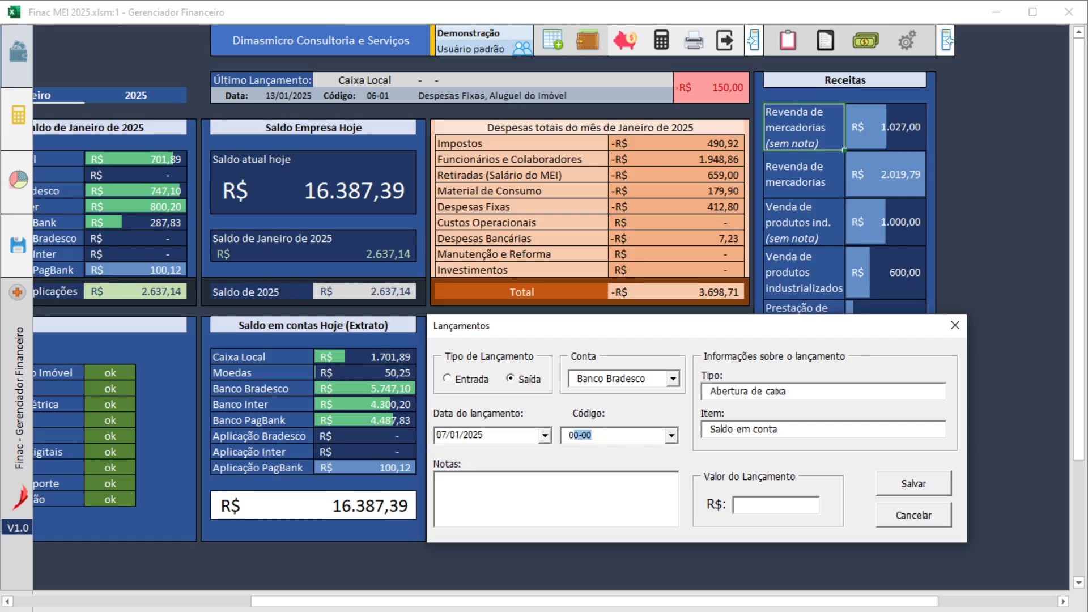
{"action": "type", "text": "7"}
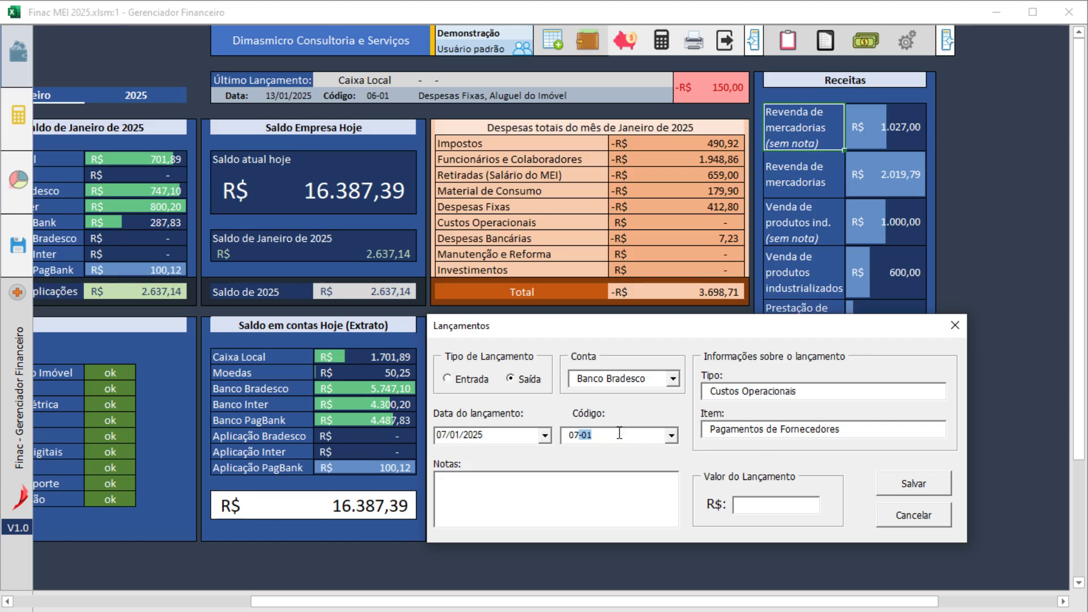
- Set the supplier payment's date to 13/01/2025 and its value to 300,00, and save the entry
{"action": "left_click", "coordinate": [545, 436]}
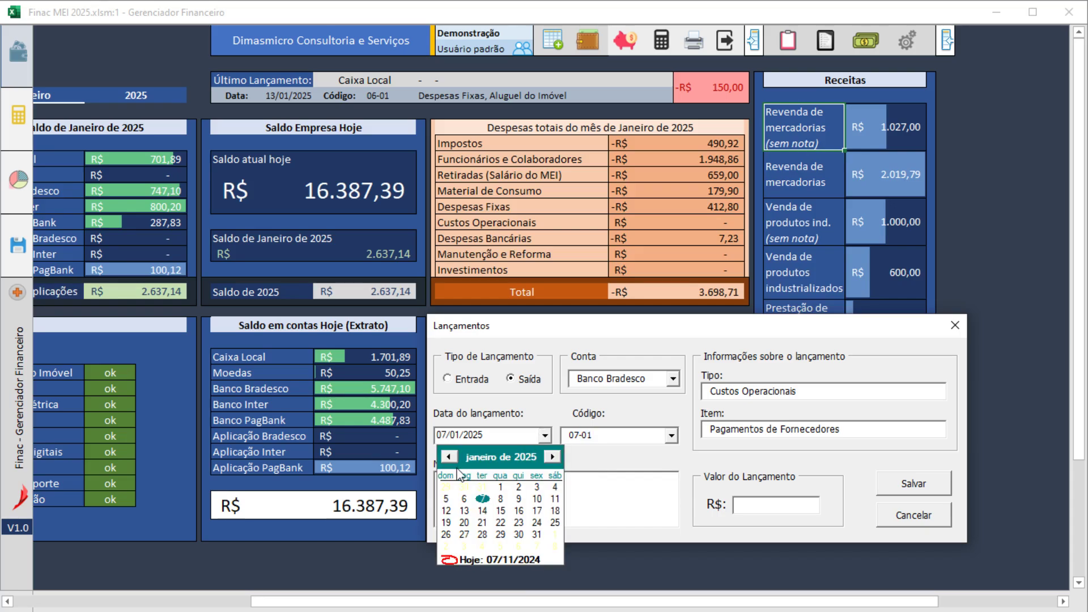
{"action": "left_click", "coordinate": [464, 510]}
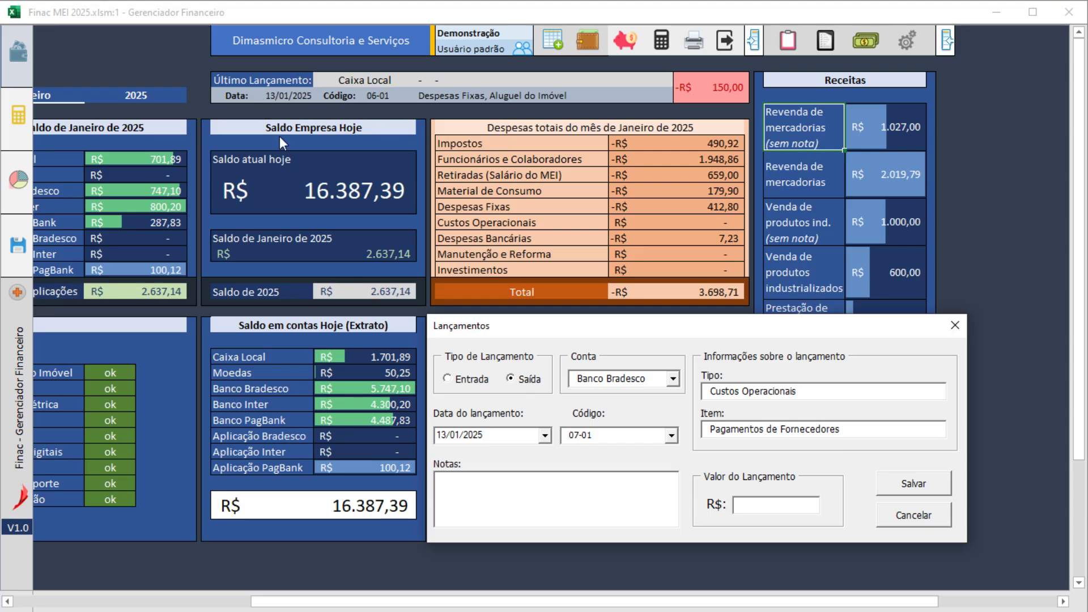
{"action": "left_click", "coordinate": [785, 504]}
{"action": "type", "text": "300,00"}
{"action": "key", "text": "Tab"}
{"action": "left_click", "coordinate": [914, 491]}
{"action": "left_click", "coordinate": [629, 360]}
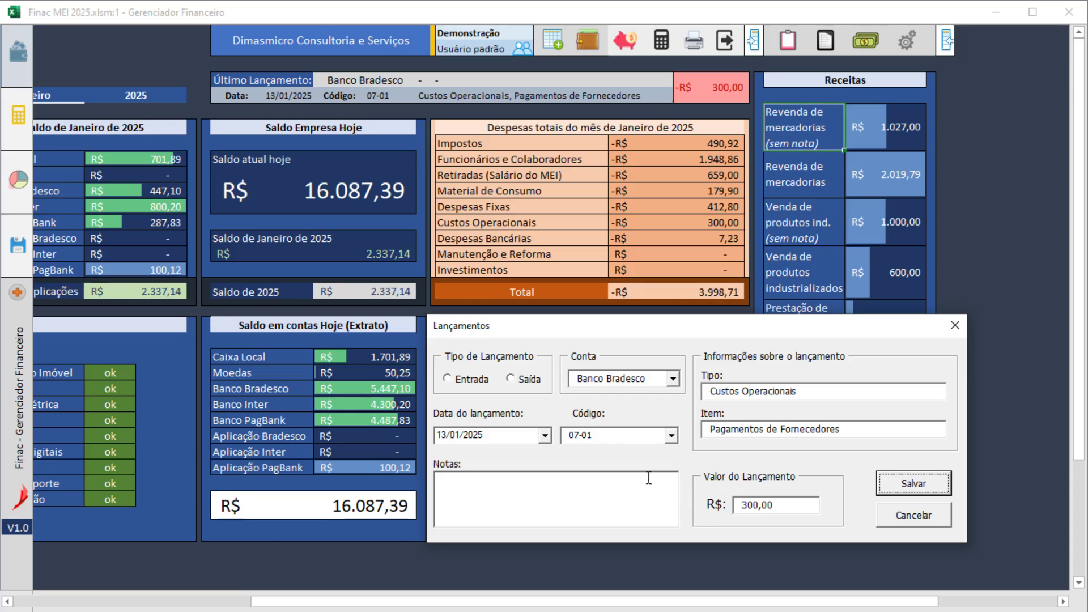
- Record and save a Saída of 16,00 under code 07-02, Fretes Transporte e Logística
{"action": "left_click", "coordinate": [631, 440]}
{"action": "key", "text": "Down"}
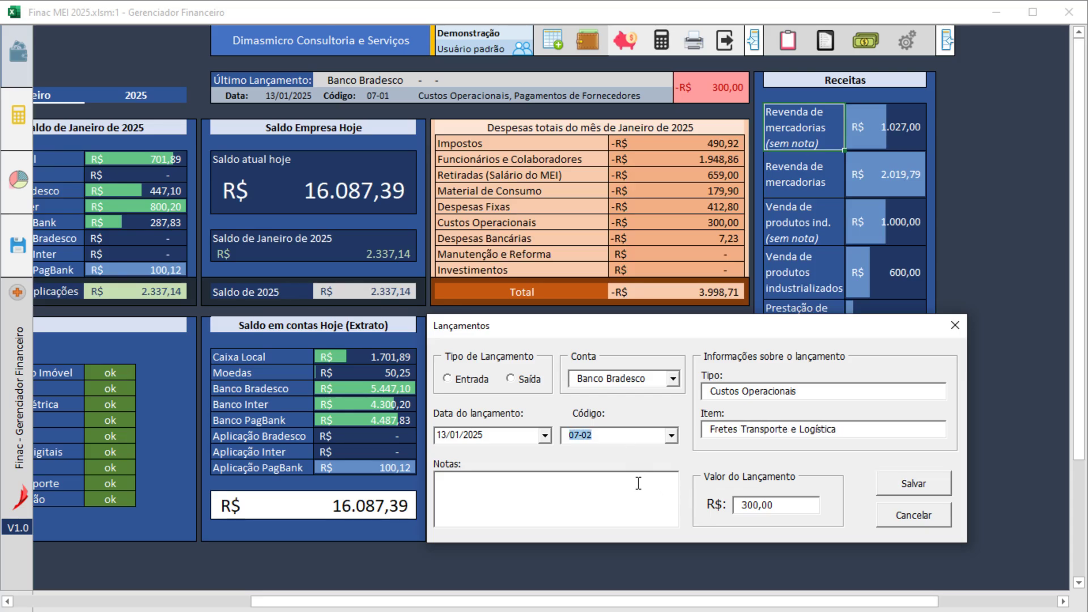
{"action": "key", "text": "Tab"}
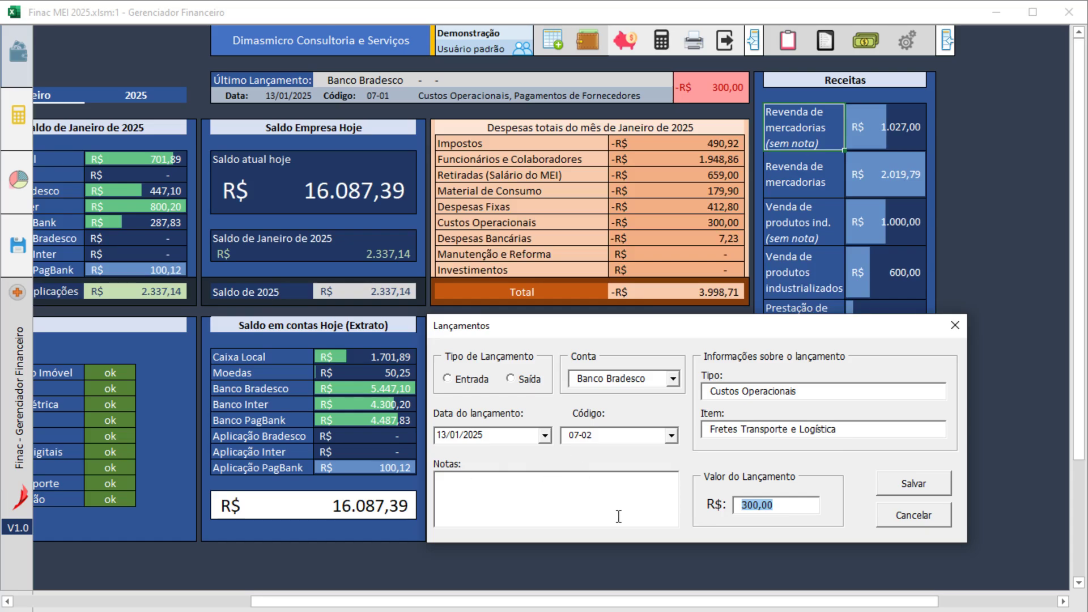
{"action": "type", "text": "16,00"}
{"action": "left_click", "coordinate": [510, 380]}
{"action": "left_click", "coordinate": [590, 495]}
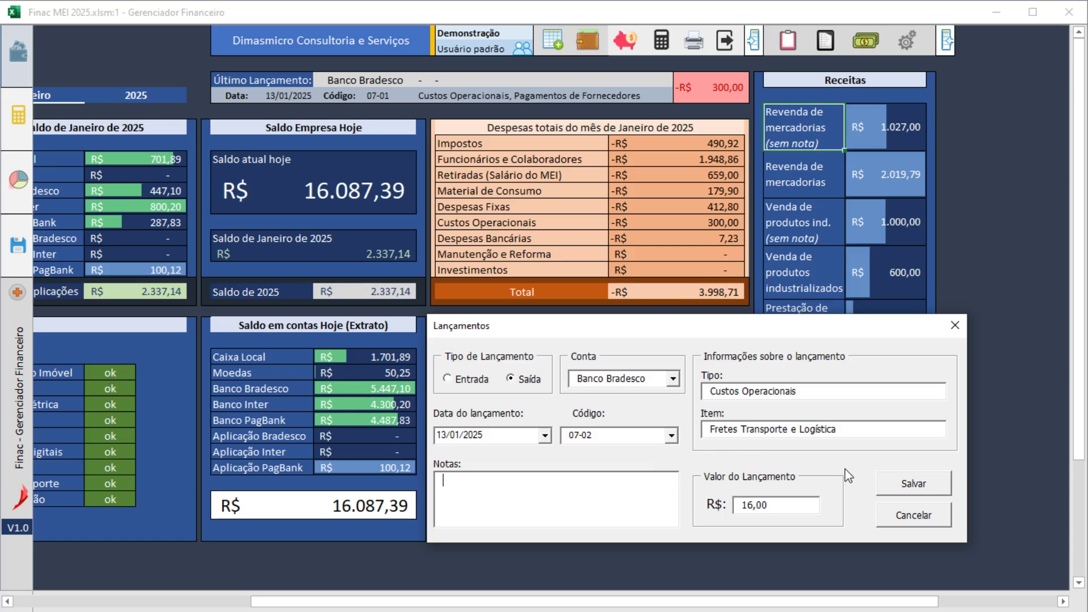
{"action": "left_click", "coordinate": [896, 491]}
{"action": "left_click", "coordinate": [617, 360]}
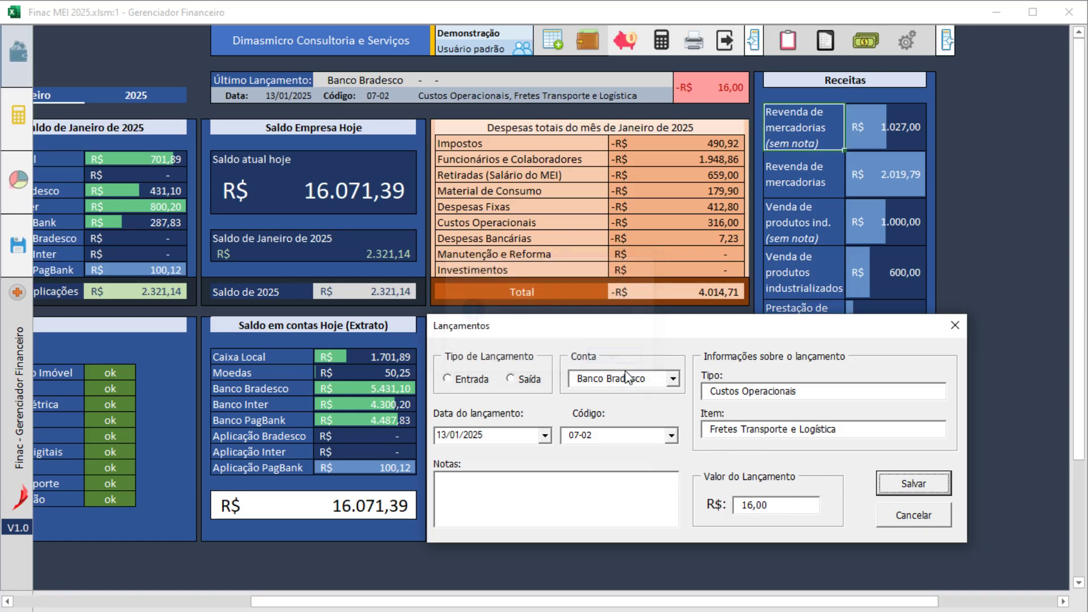
- Change the entry's code to 07-04 for RMA and clear the previous value
{"action": "key", "text": "Down"}
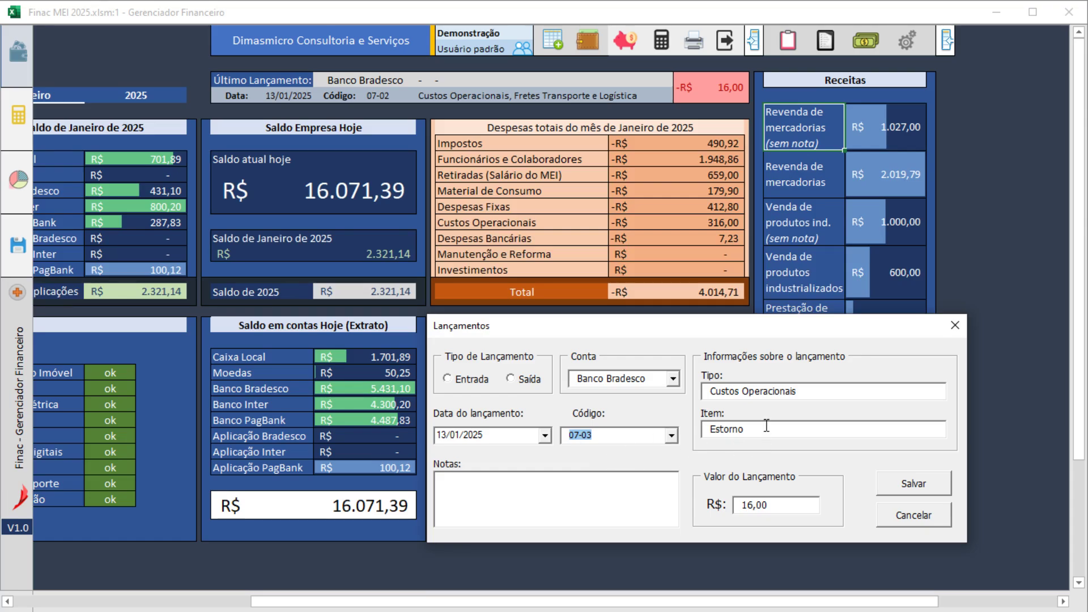
{"action": "key", "text": "Tab"}
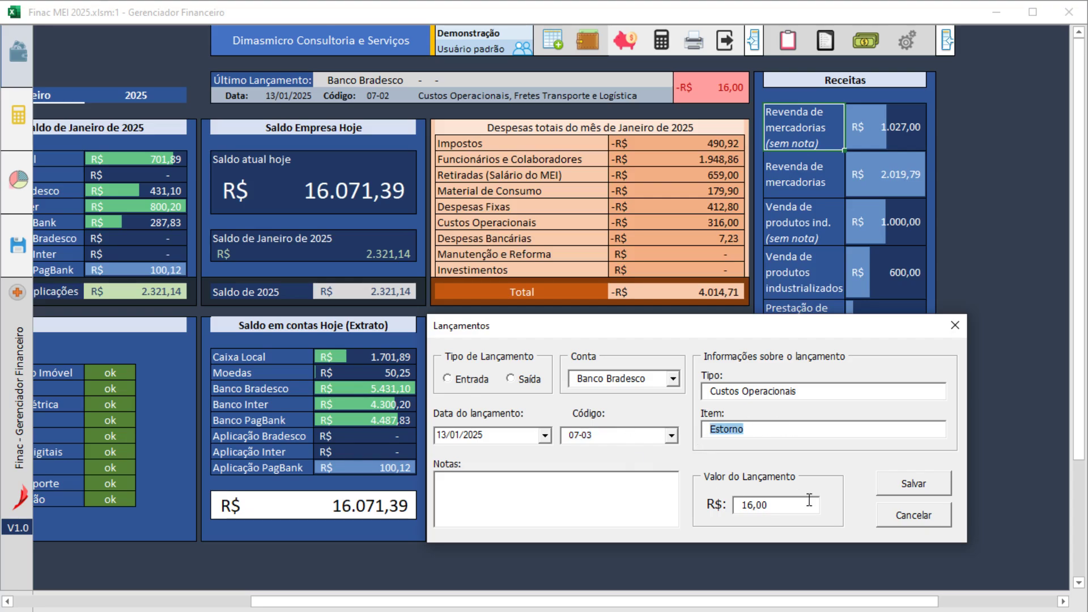
{"action": "key", "text": "Tab"}
{"action": "key", "text": "Delete"}
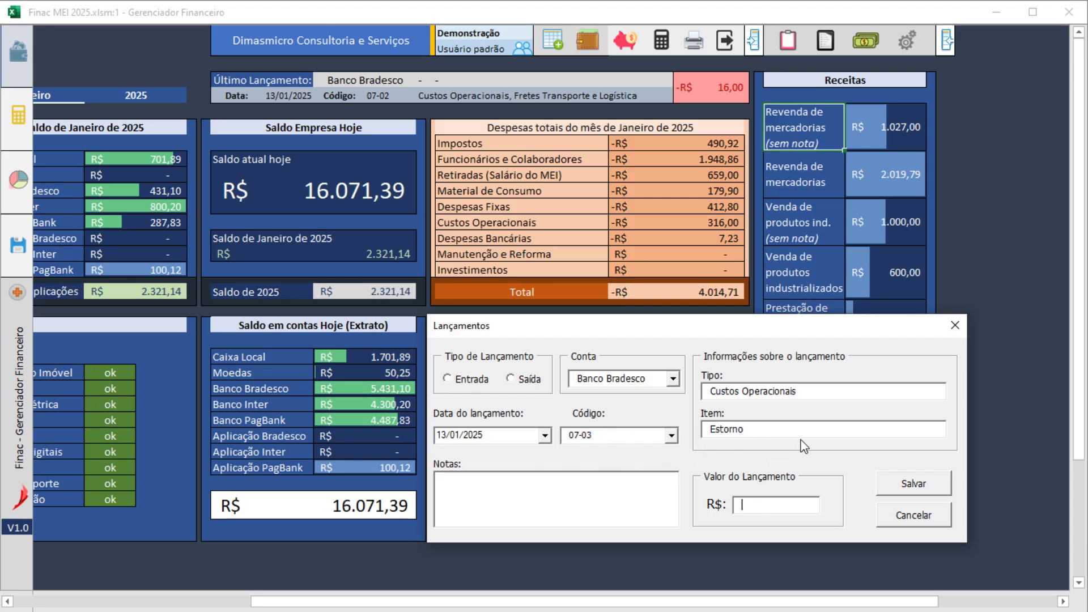
{"action": "left_click", "coordinate": [637, 490]}
{"action": "key", "text": "shift+Tab"}
{"action": "key", "text": "shift+Tab"}
{"action": "key", "text": "Down"}
- Set the RMA entry as a Saída of 16,00 with the note "Embalagem" and save it
{"action": "left_click", "coordinate": [530, 381]}
{"action": "left_click", "coordinate": [632, 499]}
{"action": "left_click", "coordinate": [763, 506]}
{"action": "type", "text": "16,00"}
{"action": "left_click", "coordinate": [474, 501]}
{"action": "type", "text": "Embalagem"}
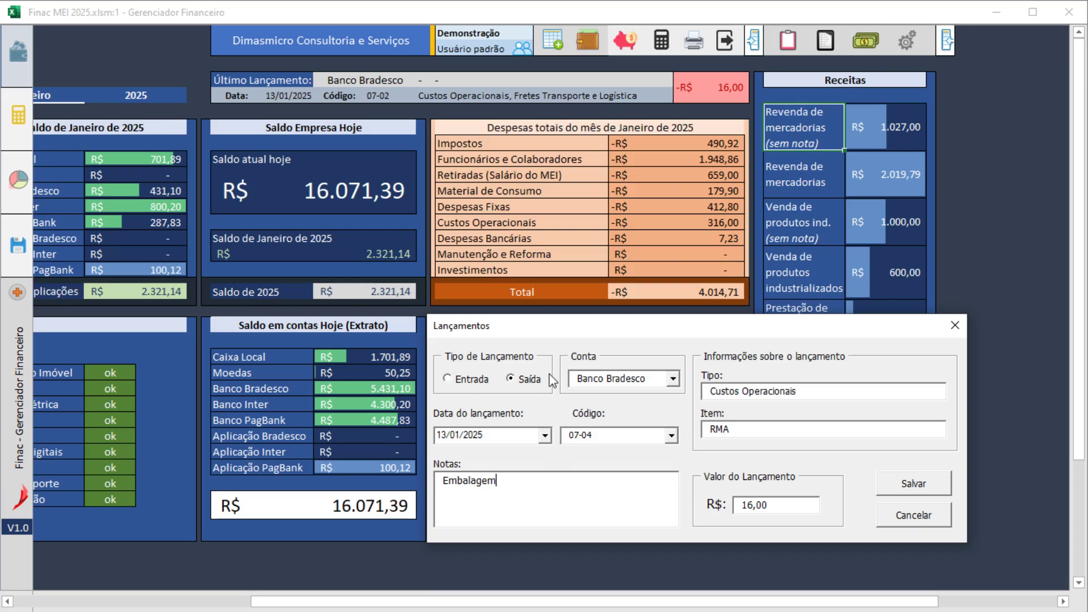
{"action": "left_click", "coordinate": [928, 492]}
{"action": "left_click", "coordinate": [618, 359]}
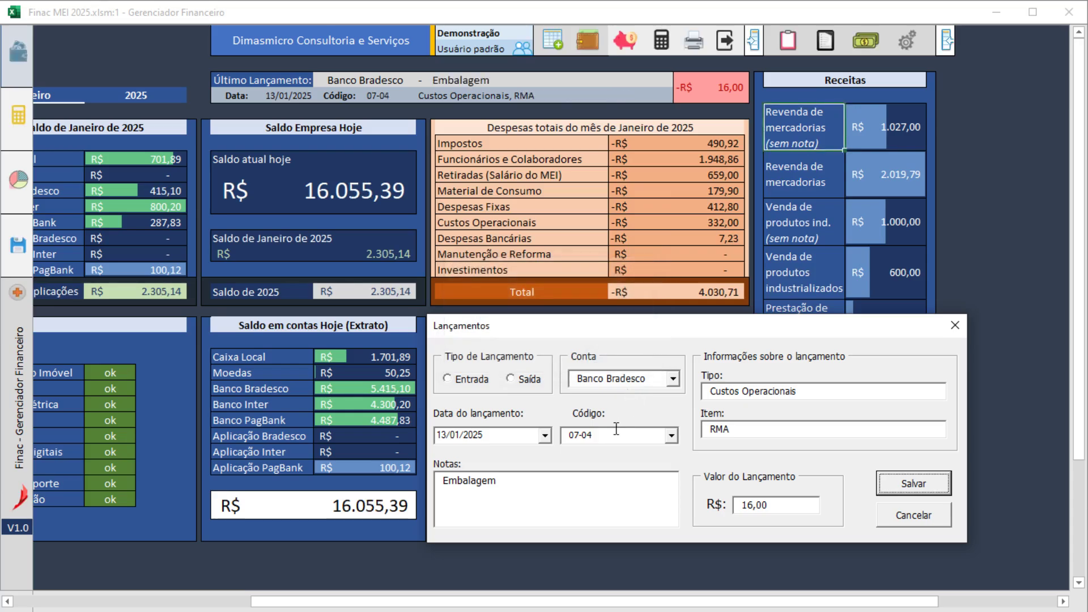
- Change the entry's code to 07-05 for Seguros and clear the previous note and value
{"action": "left_click", "coordinate": [615, 436]}
{"action": "key", "text": "Down"}
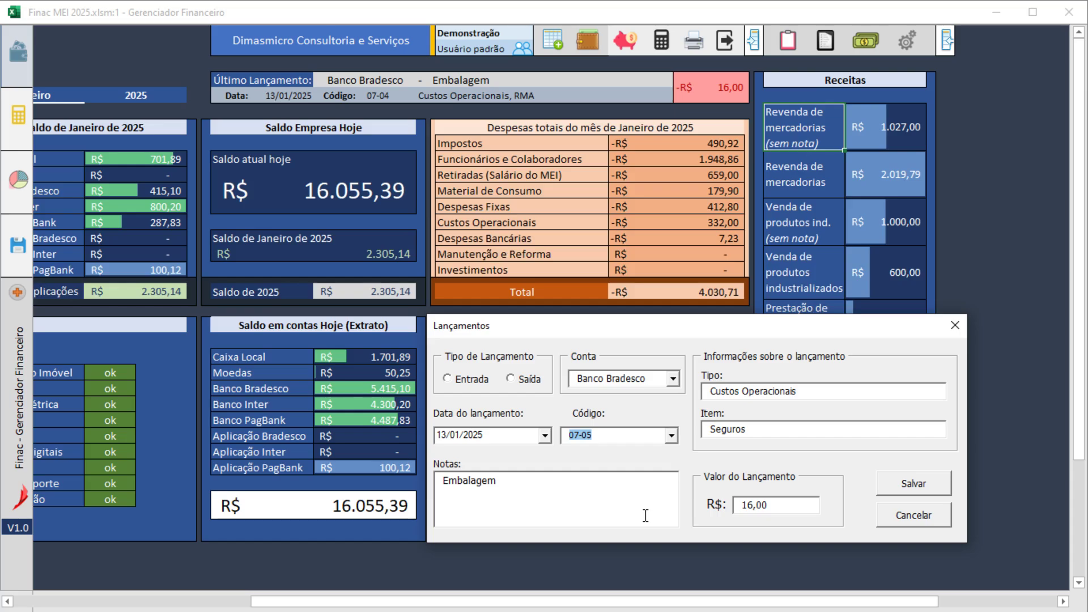
{"action": "double_click", "coordinate": [646, 515]}
{"action": "key", "text": "BackSpace"}
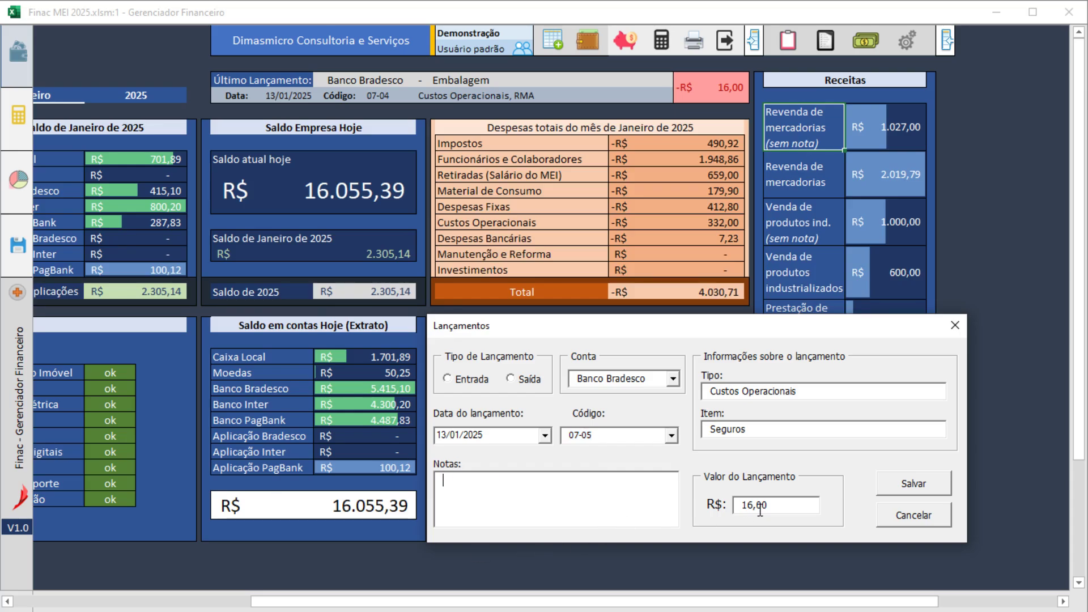
{"action": "double_click", "coordinate": [760, 509]}
{"action": "key", "text": "BackSpace"}
- Set the Seguros entry as a Saída of 13,00 and enter the note "Seguro contra incendios"
{"action": "left_click", "coordinate": [527, 380]}
{"action": "left_click", "coordinate": [750, 504]}
{"action": "type", "text": "13,00"}
{"action": "left_click", "coordinate": [609, 501]}
{"action": "type", "text": "Seguro contra incen"}
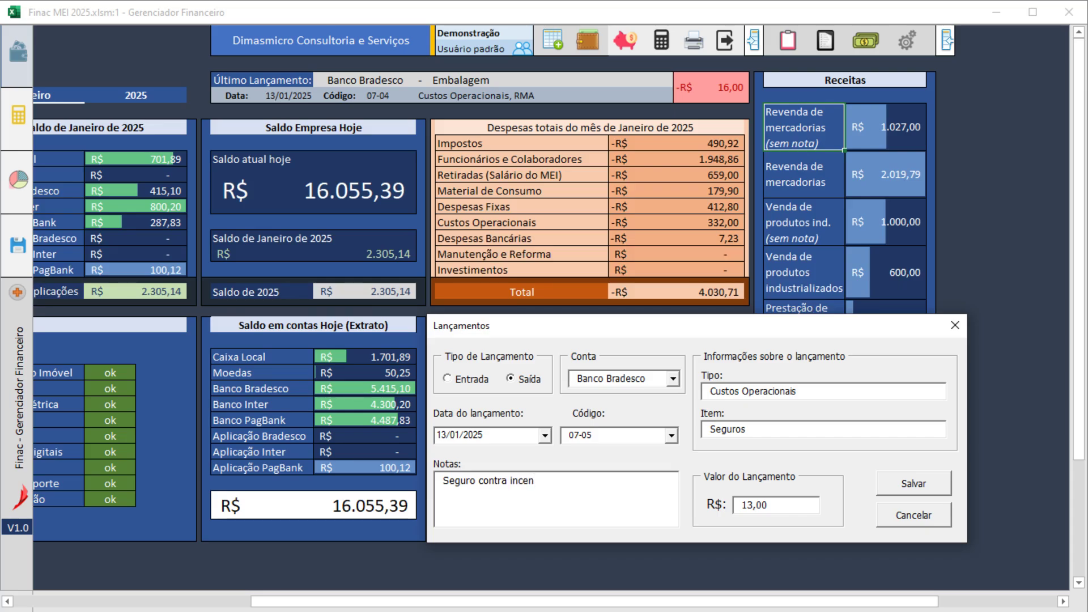
{"action": "type", "text": "dios"}
- Correct the note's spelling to "Seguro contra incêndio"
{"action": "left_click", "coordinate": [526, 483]}
{"action": "key", "text": "BackSpace"}
{"action": "key", "text": "BackSpace"}
{"action": "type", "text": "ê"}
{"action": "type", "text": "c"}
{"action": "left_click", "coordinate": [631, 502]}
{"action": "left_click_drag", "start_coordinate": [561, 482], "coordinate": [510, 482]}
{"action": "left_click", "coordinate": [592, 488]}
{"action": "key", "text": "BackSpace"}
- Review the note, value and type of the Seguros entry, and save it
{"action": "left_click_drag", "start_coordinate": [600, 482], "coordinate": [412, 474]}
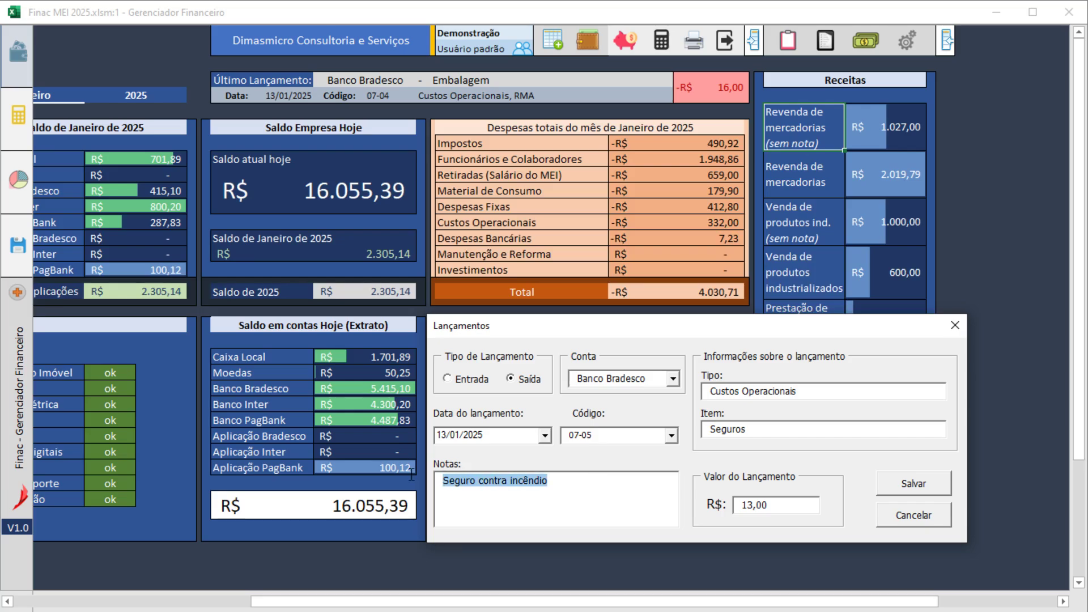
{"action": "left_click_drag", "start_coordinate": [576, 484], "coordinate": [461, 478]}
{"action": "left_click", "coordinate": [781, 511]}
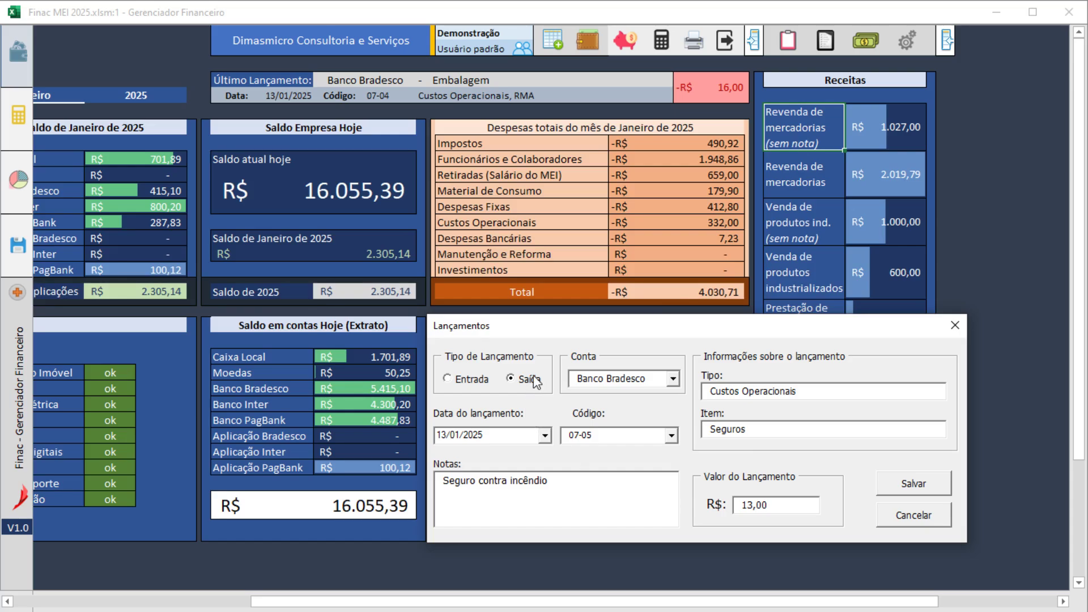
{"action": "left_click", "coordinate": [912, 489]}
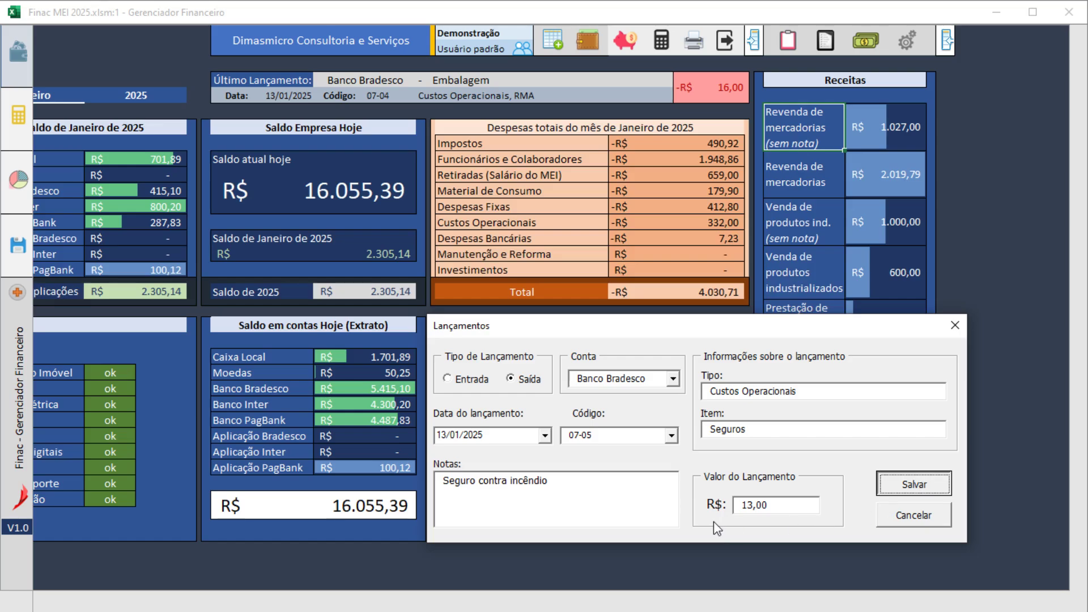
{"action": "left_click", "coordinate": [623, 357]}
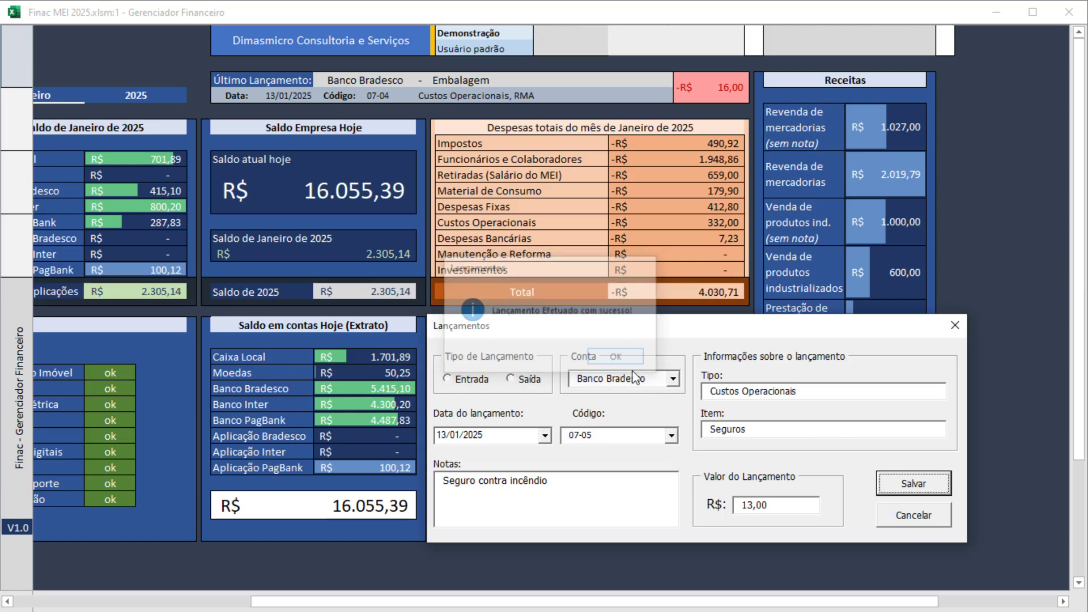
- Look up the item under code 07-06 and close the entry form without saving
{"action": "left_click", "coordinate": [638, 434]}
{"action": "key", "text": "Down"}
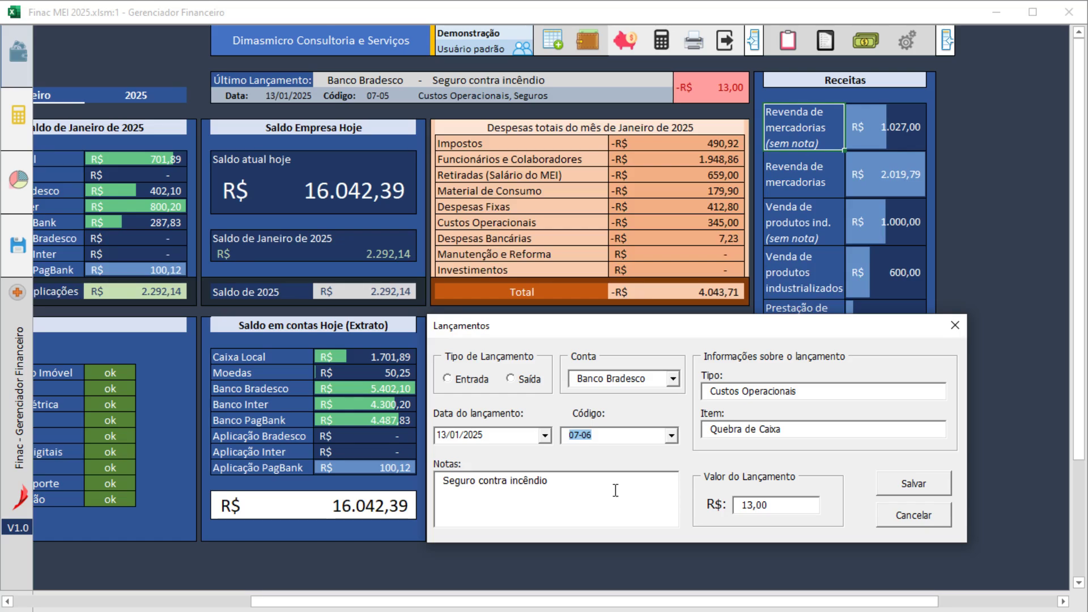
{"action": "left_click", "coordinate": [883, 522]}
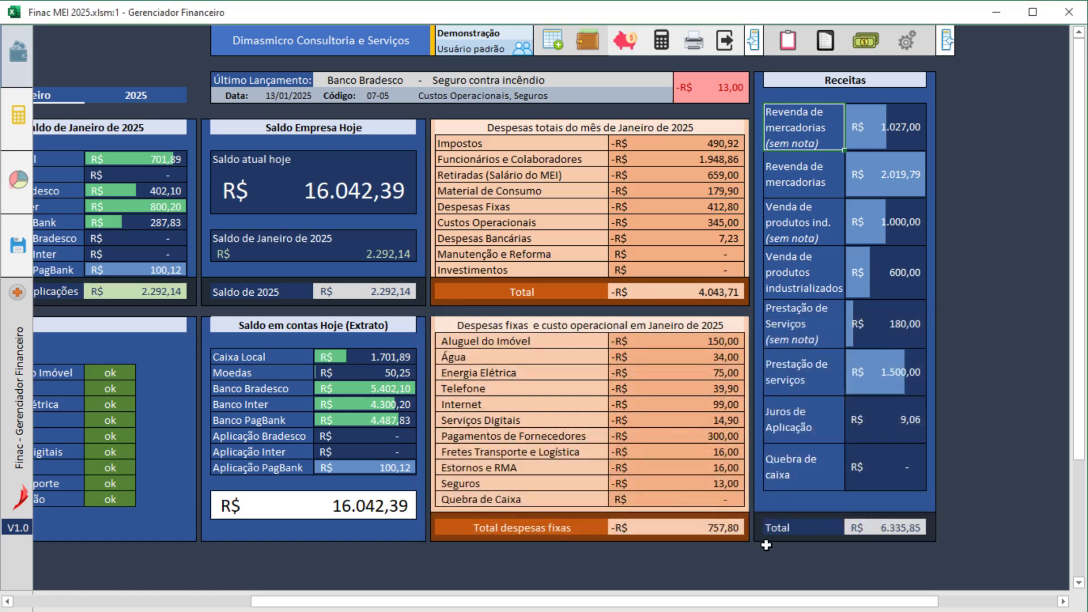
- Examine the Quebra de caixa revenue row, the January expense panels and the account balances on the dashboard
{"action": "left_click", "coordinate": [798, 463]}
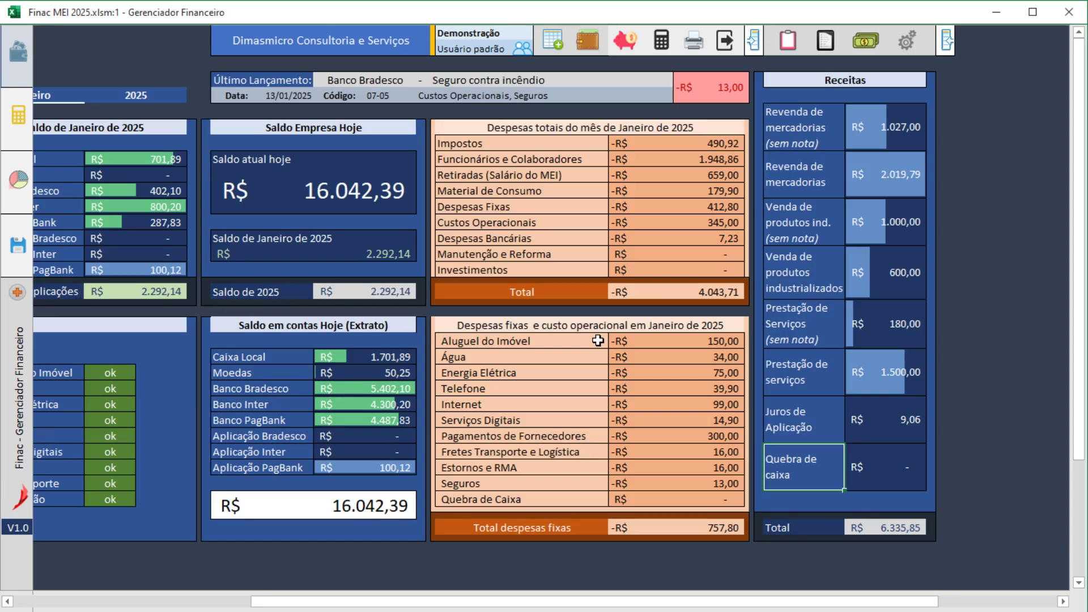
{"action": "left_click", "coordinate": [598, 280]}
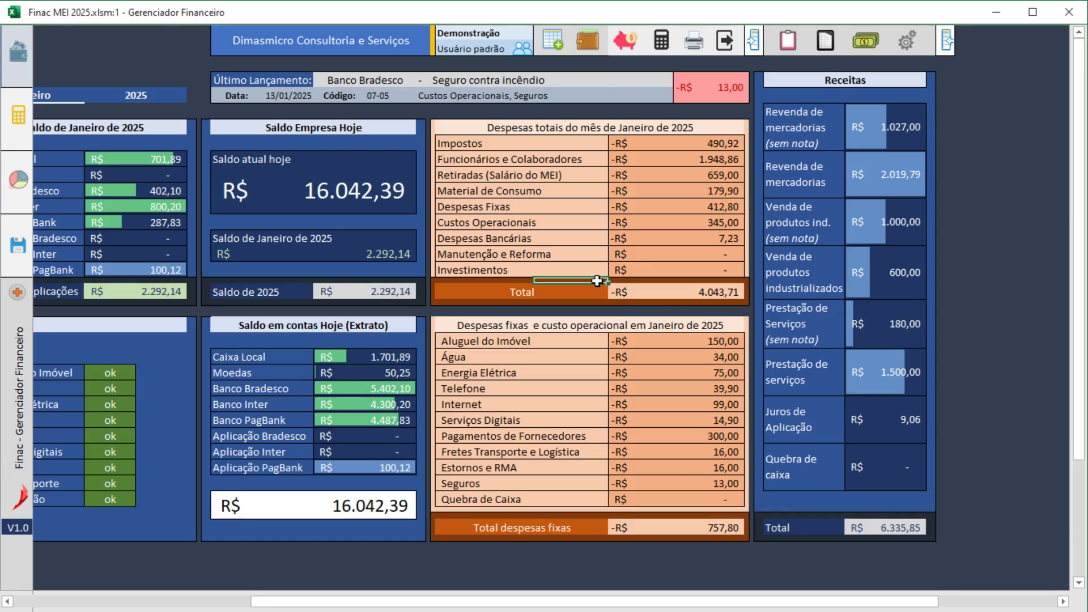
{"action": "left_click", "coordinate": [623, 403]}
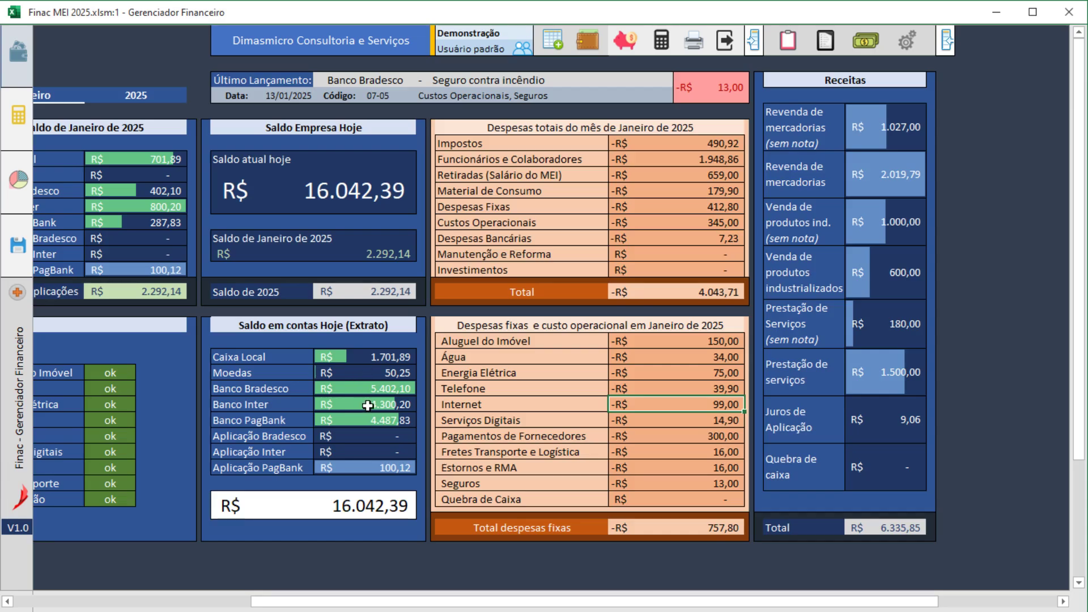
{"action": "left_click", "coordinate": [389, 375]}
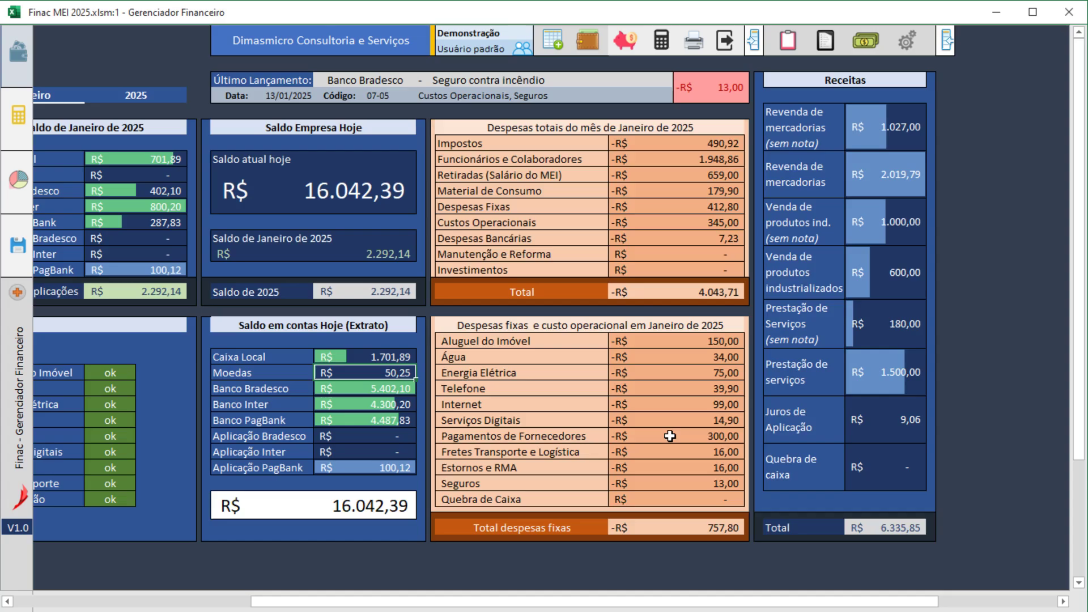
{"action": "left_click", "coordinate": [606, 392]}
{"action": "left_click", "coordinate": [713, 390]}
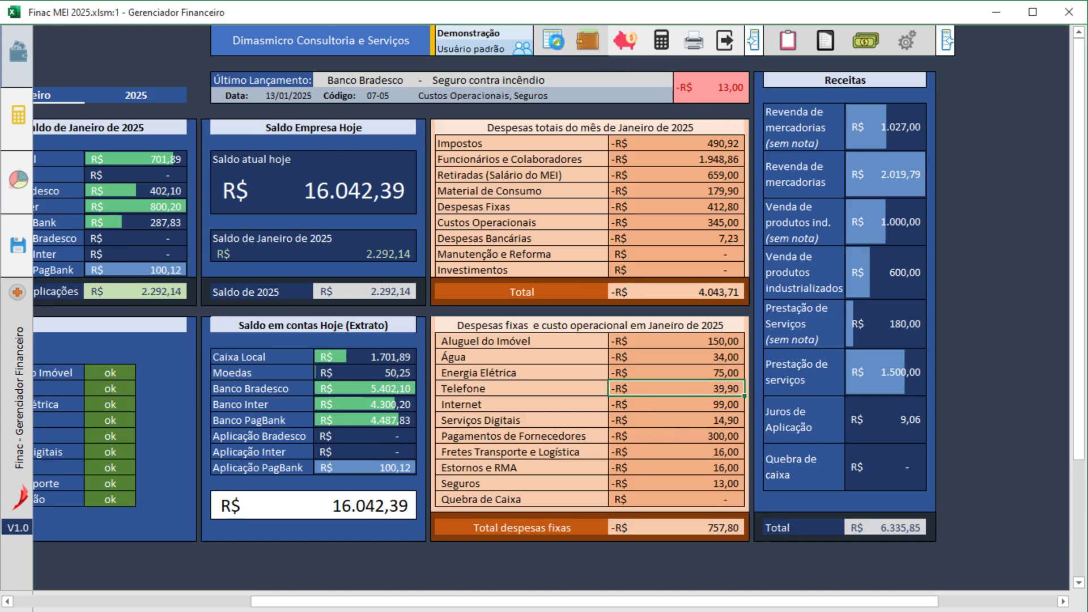
- Start a new entry of type Saída dated 13/01/2025
{"action": "left_click", "coordinate": [552, 41]}
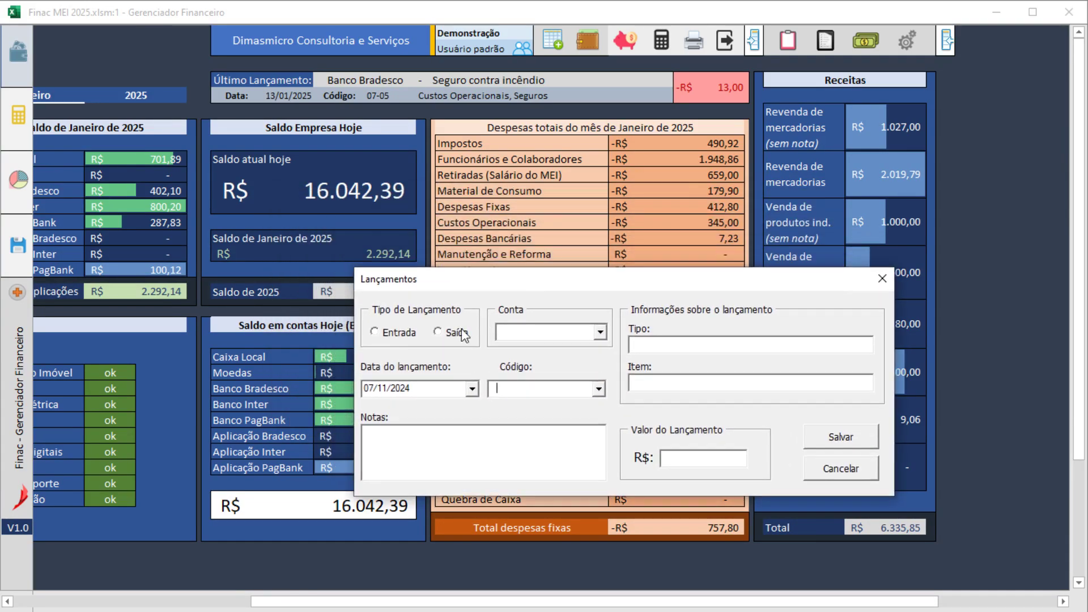
{"action": "left_click", "coordinate": [448, 333]}
{"action": "left_click", "coordinate": [472, 389]}
{"action": "left_click", "coordinate": [480, 410]}
{"action": "left_click", "coordinate": [479, 410]}
{"action": "left_click", "coordinate": [480, 410]}
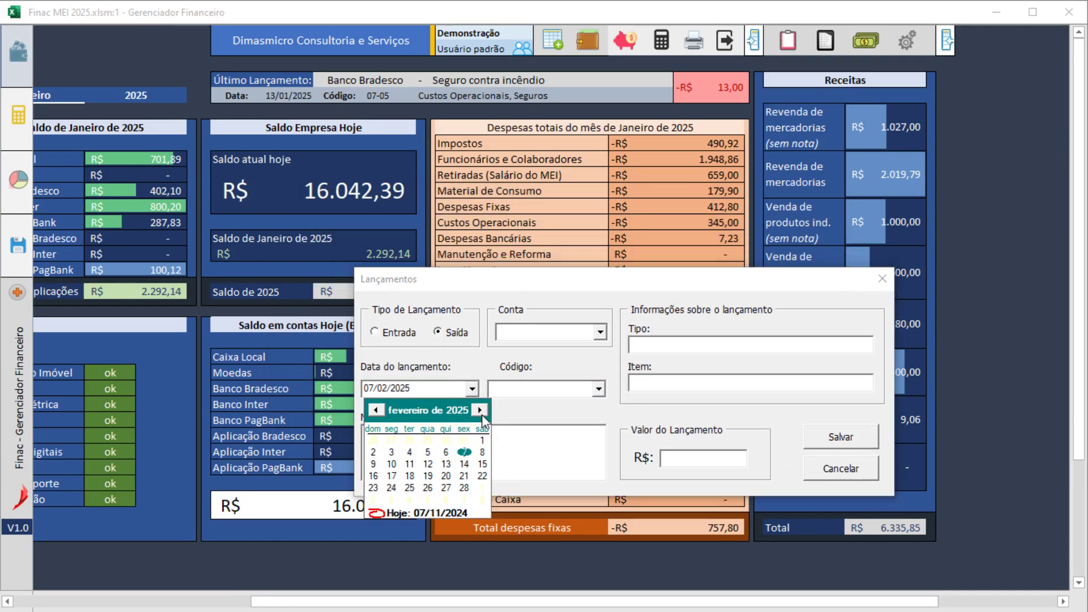
{"action": "left_click", "coordinate": [376, 410]}
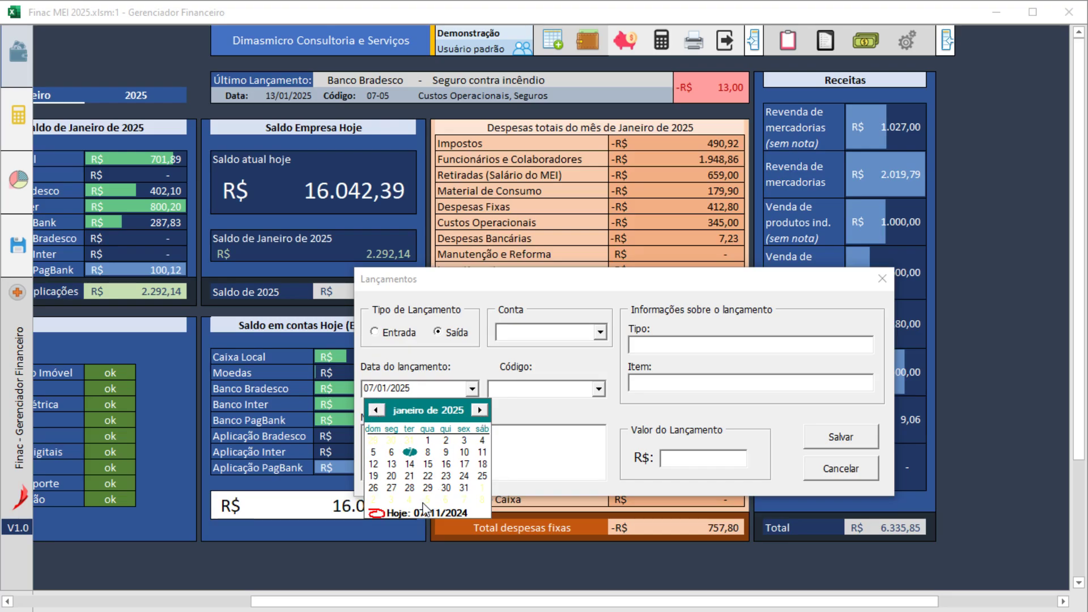
{"action": "left_click", "coordinate": [391, 464]}
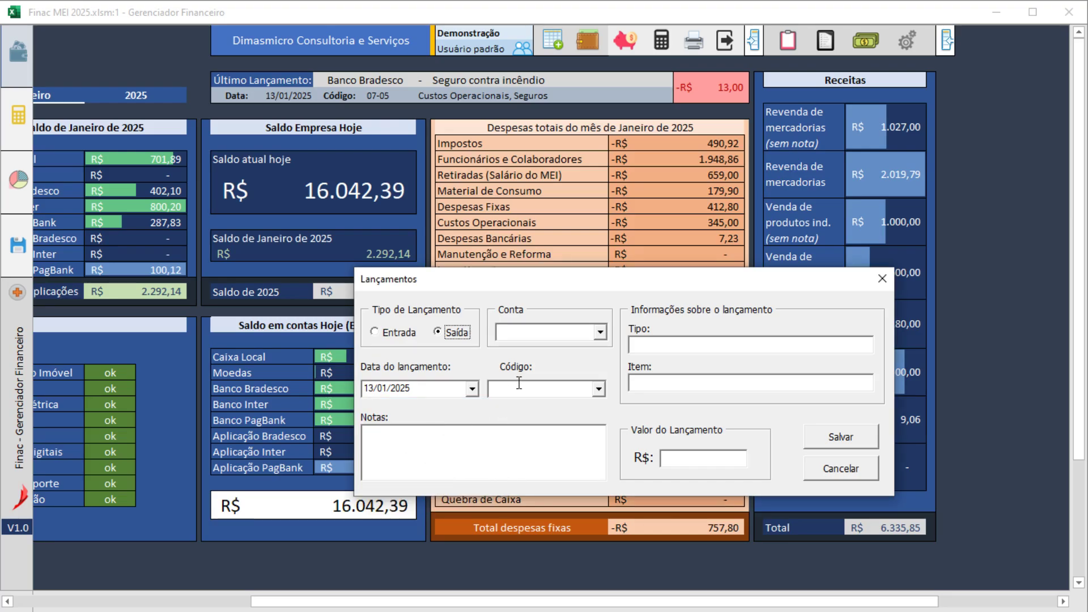
- Assign the entry to the Caixa Local account and set its code to 05-04 for Periféricos
{"action": "left_click", "coordinate": [600, 334]}
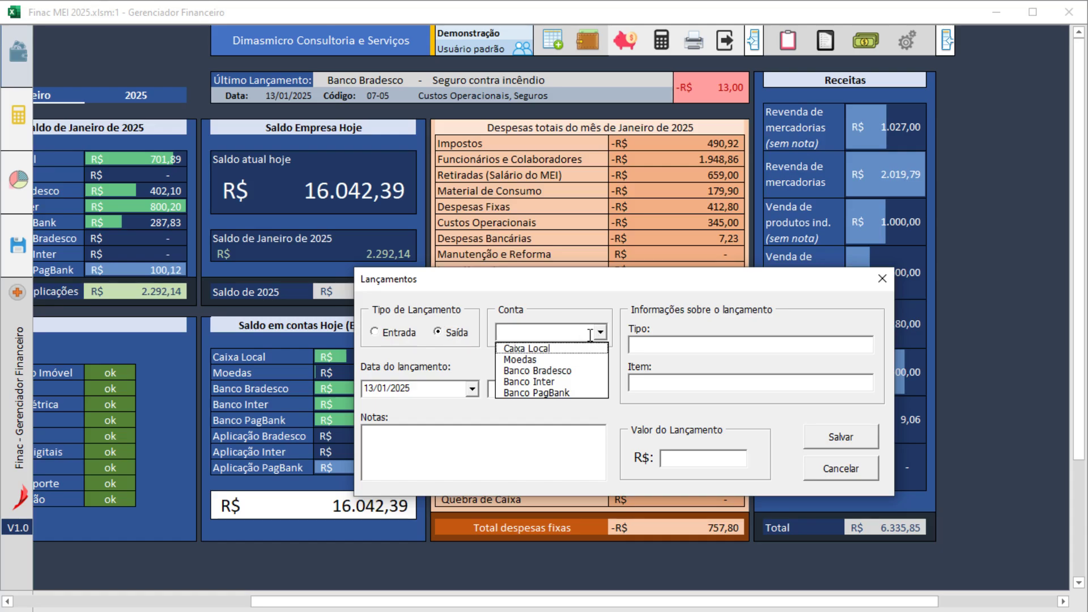
{"action": "left_click", "coordinate": [559, 338]}
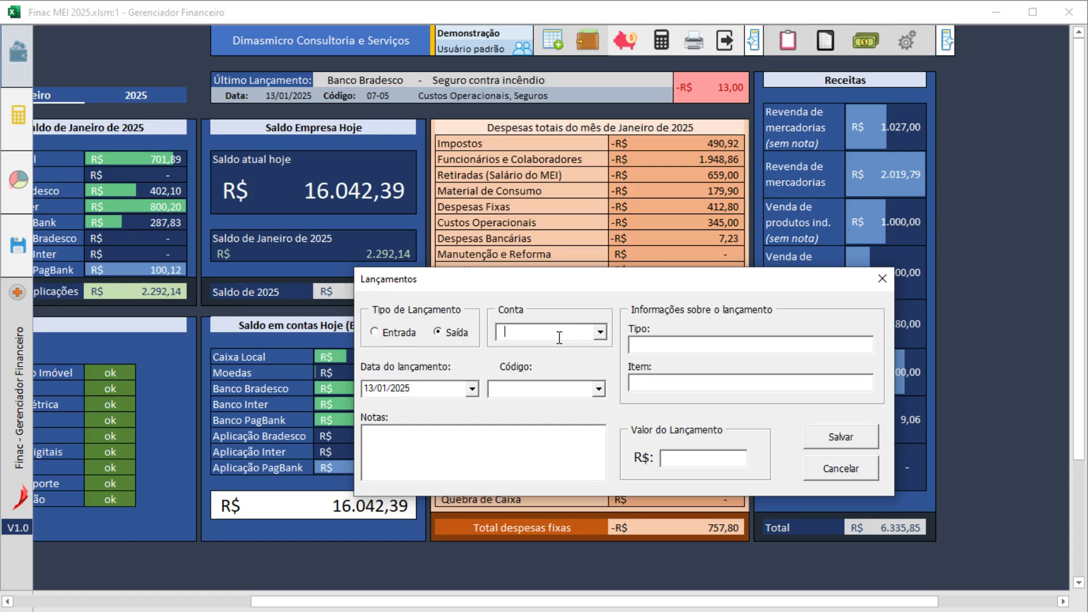
{"action": "type", "text": "05"}
{"action": "left_click", "coordinate": [600, 333]}
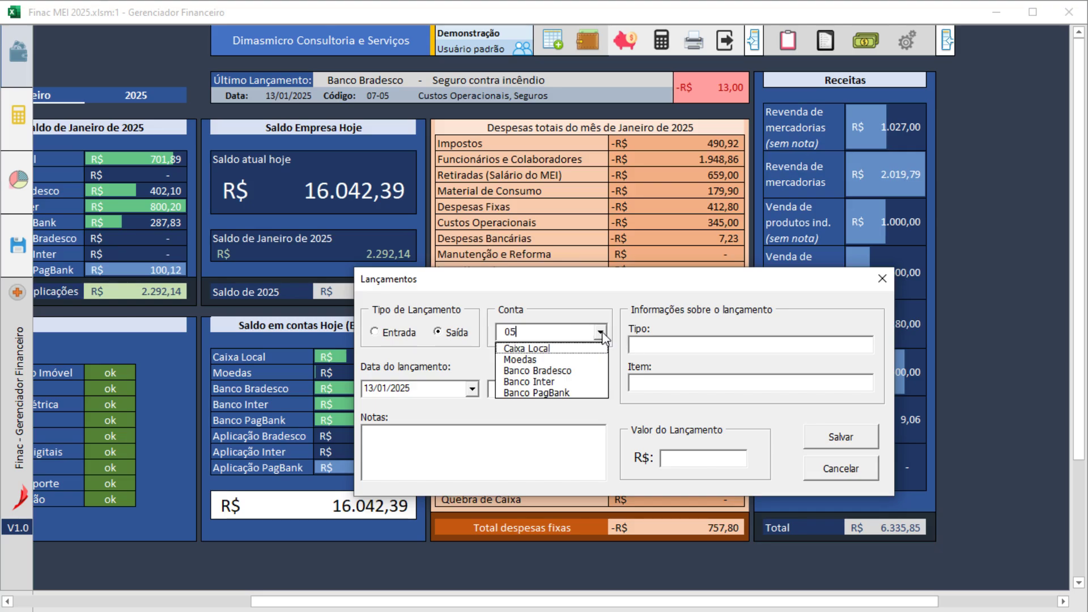
{"action": "left_click", "coordinate": [567, 348]}
{"action": "type", "text": "05-01"}
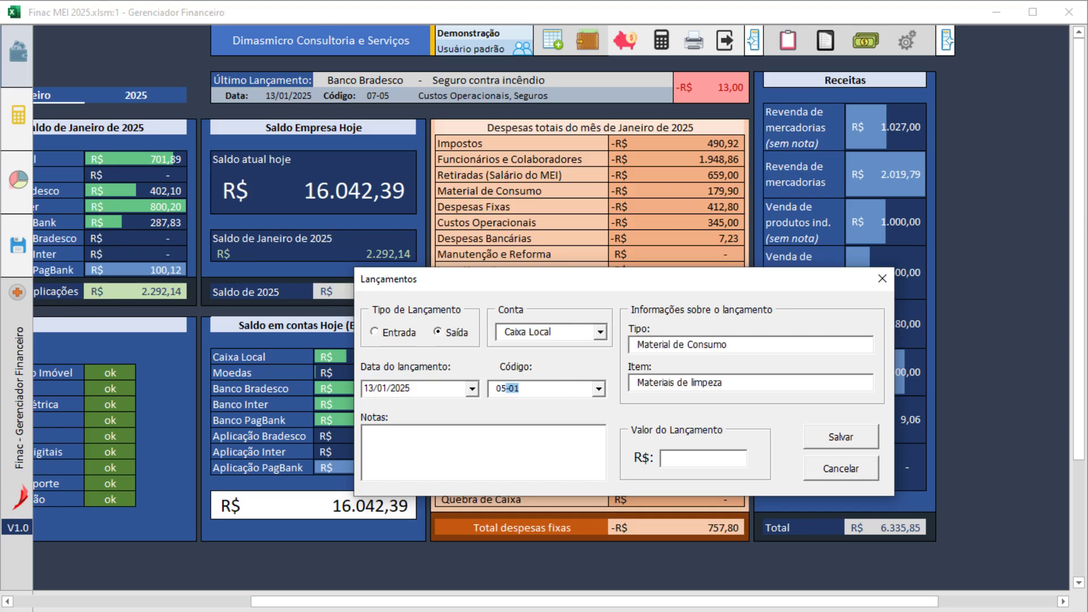
{"action": "key", "text": "Down"}
{"action": "key", "text": "Down"}
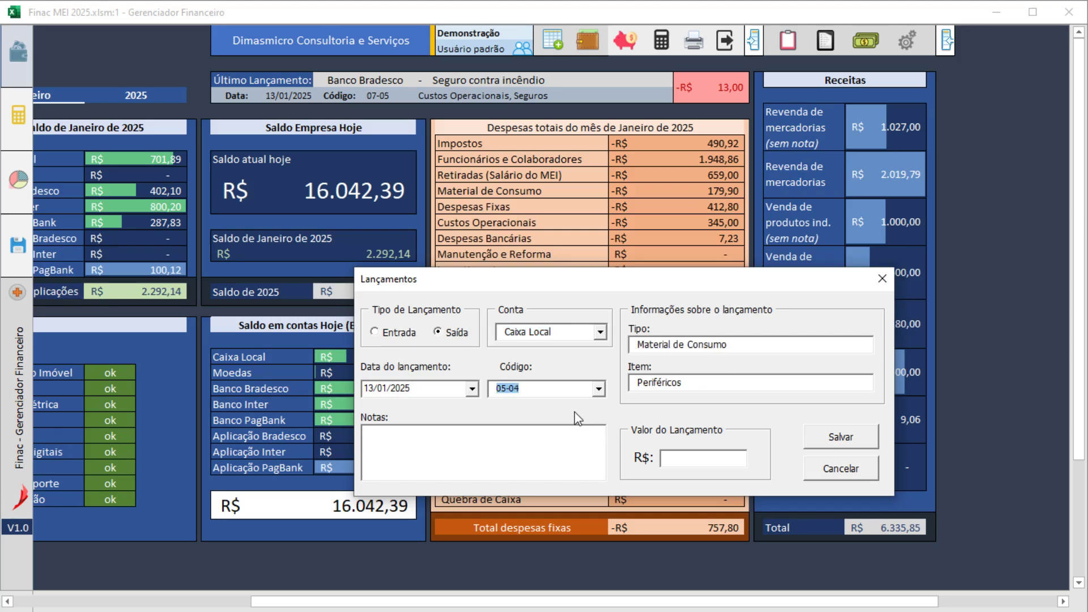
- Change the entry's code to 05-05 for Padaria and add the note "lanche"
{"action": "key", "text": "Down"}
{"action": "key", "text": "Down"}
{"action": "left_click", "coordinate": [554, 443]}
{"action": "type", "text": "lanche"}
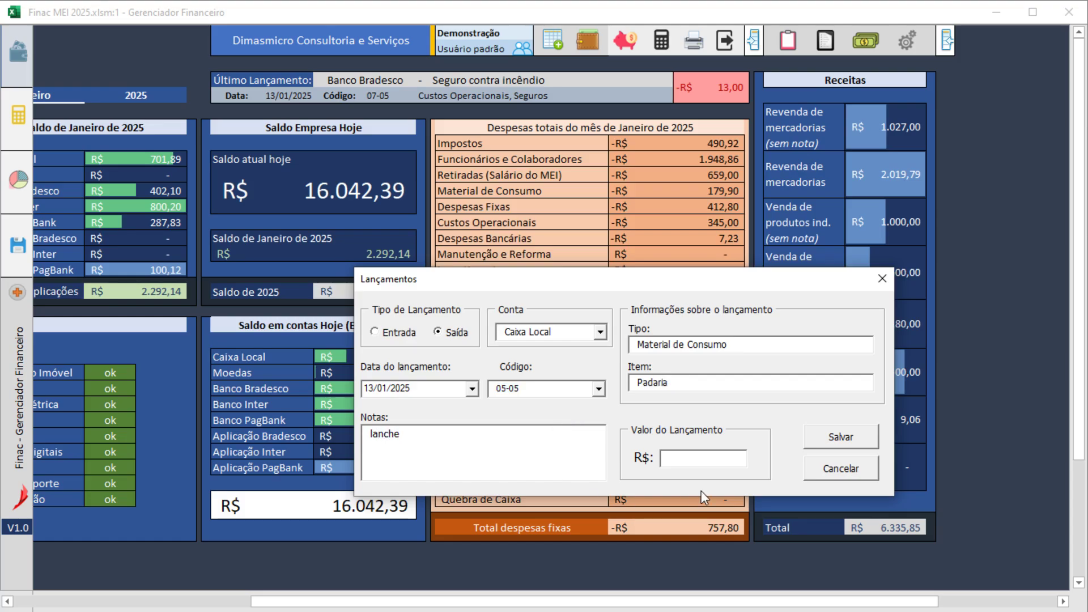
- Save the lanche entry with a value of 4,96 and mark the next entry as Saída
{"action": "left_click", "coordinate": [711, 462]}
{"action": "type", "text": "4,96"}
{"action": "left_click_drag", "start_coordinate": [737, 460], "coordinate": [454, 457]}
{"action": "left_click", "coordinate": [842, 437]}
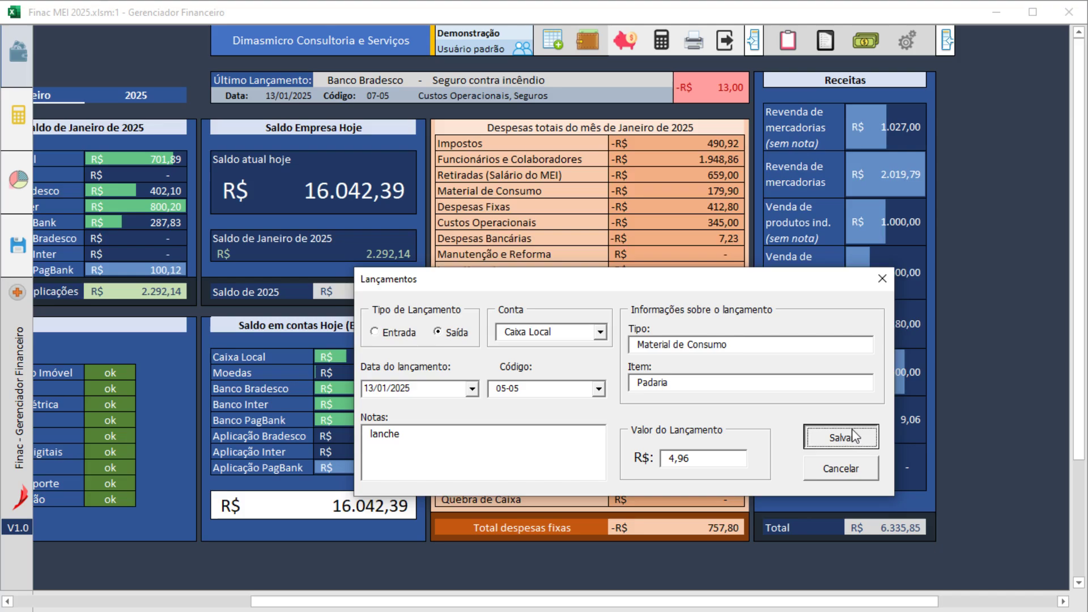
{"action": "left_click", "coordinate": [620, 358]}
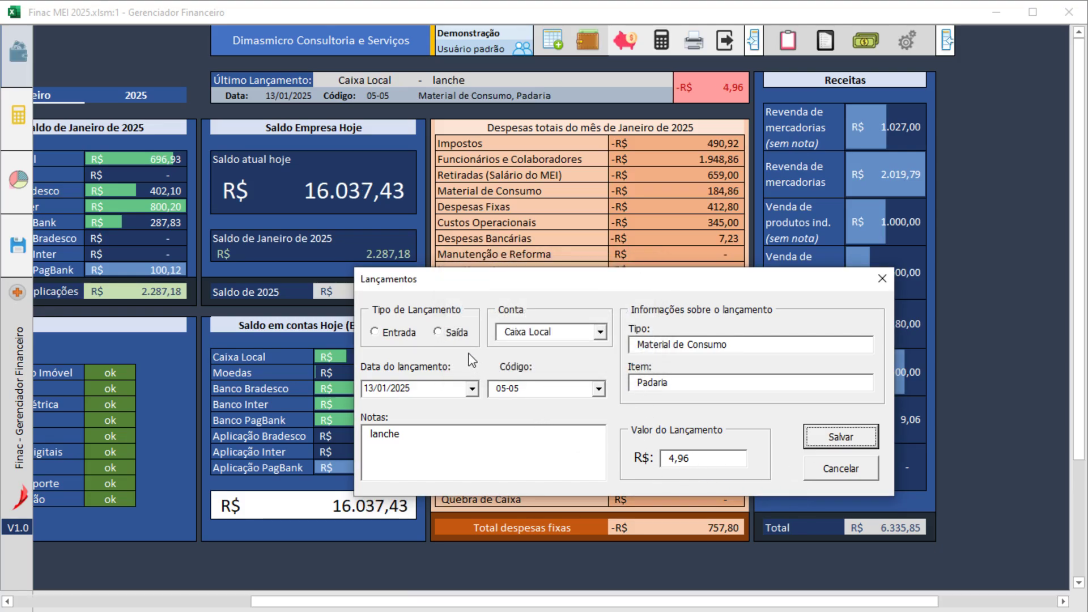
{"action": "left_click", "coordinate": [447, 335]}
{"action": "left_click", "coordinate": [551, 395]}
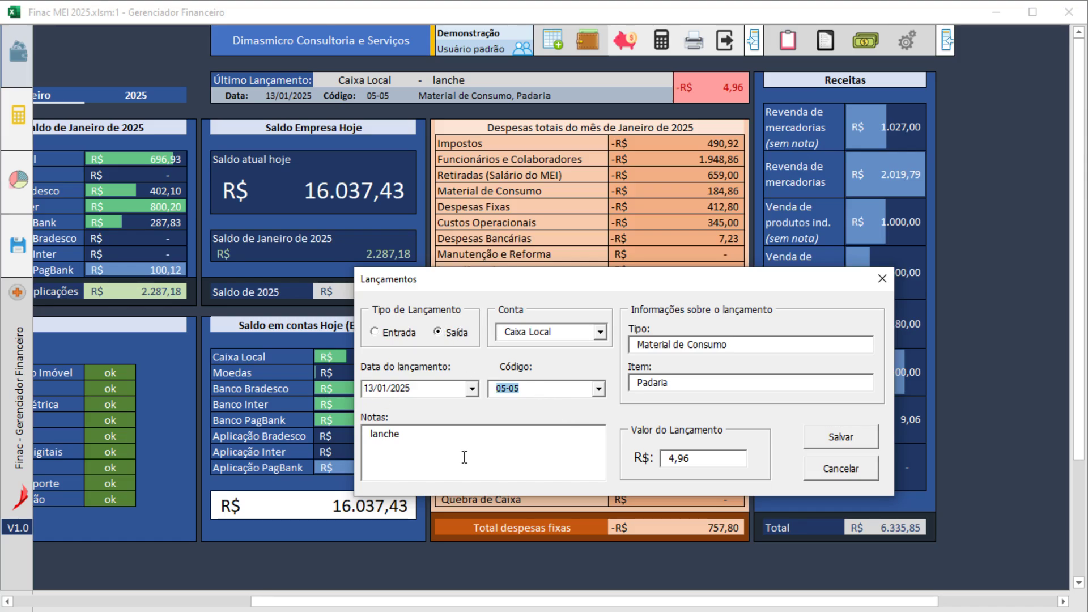
{"action": "type", "text": "06"}
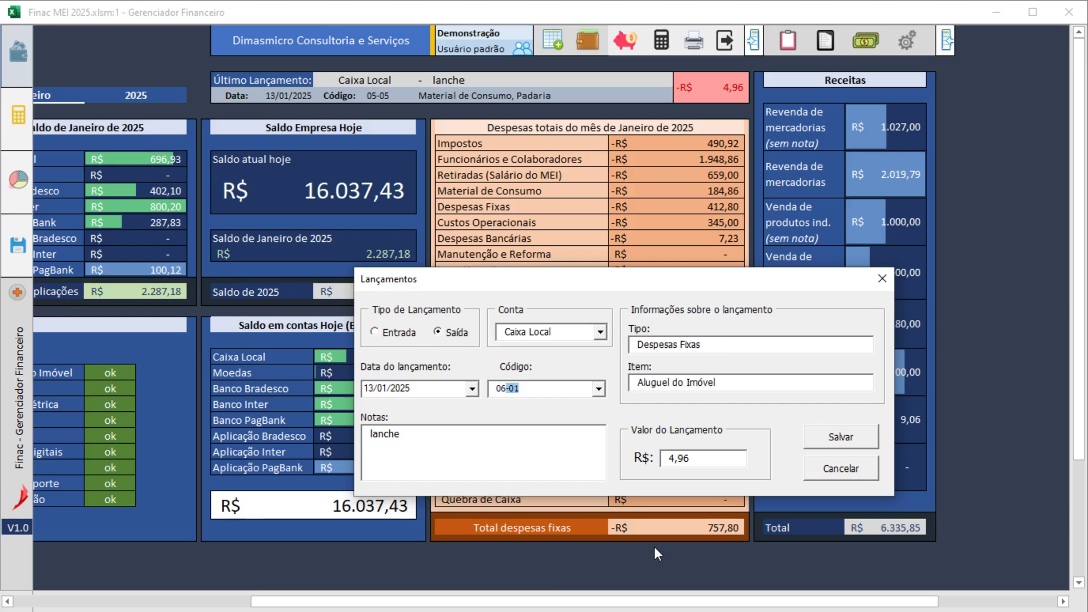
{"action": "left_click", "coordinate": [599, 390]}
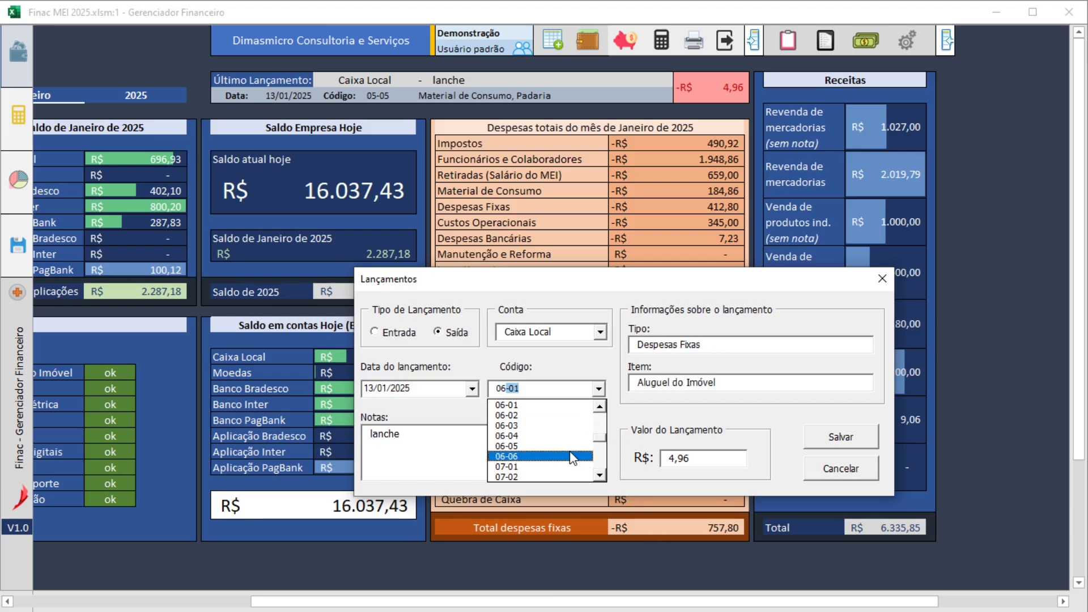
{"action": "left_click", "coordinate": [570, 457]}
{"action": "left_click", "coordinate": [600, 389]}
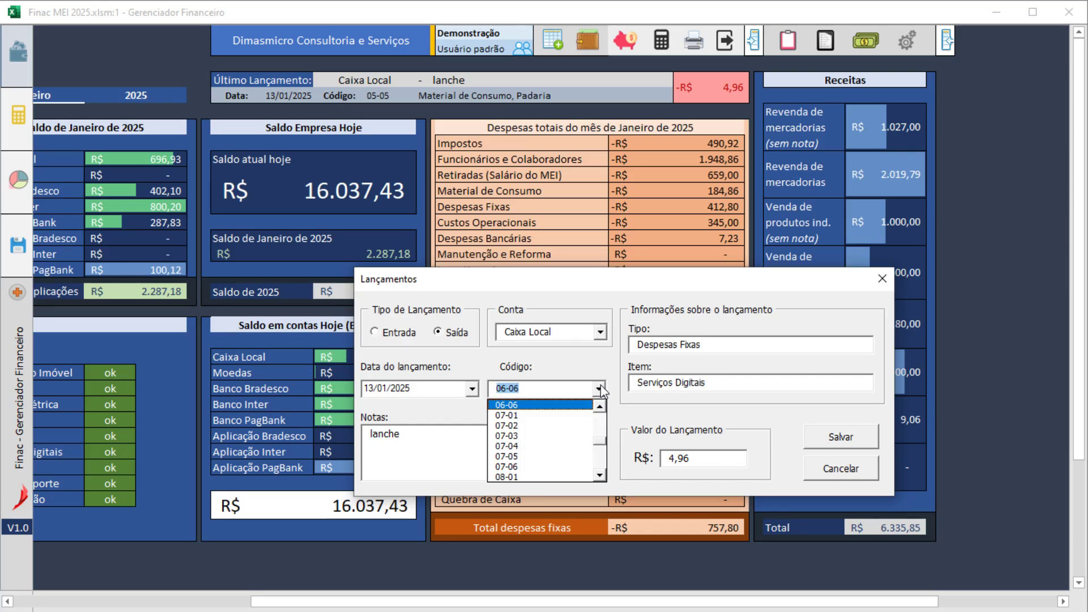
{"action": "left_click", "coordinate": [600, 390]}
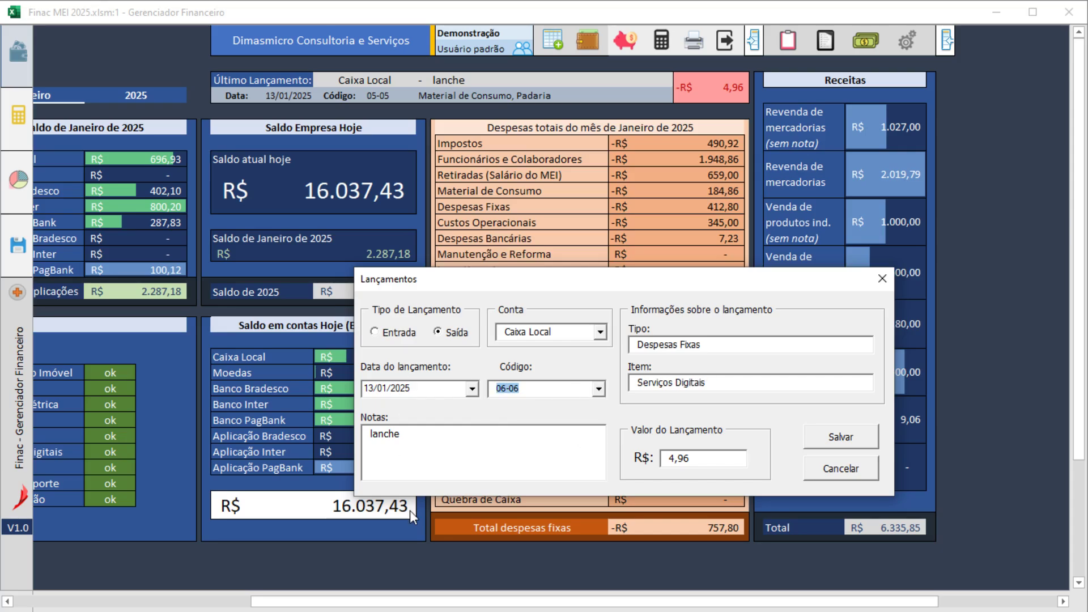
{"action": "type", "text": "13-01"}
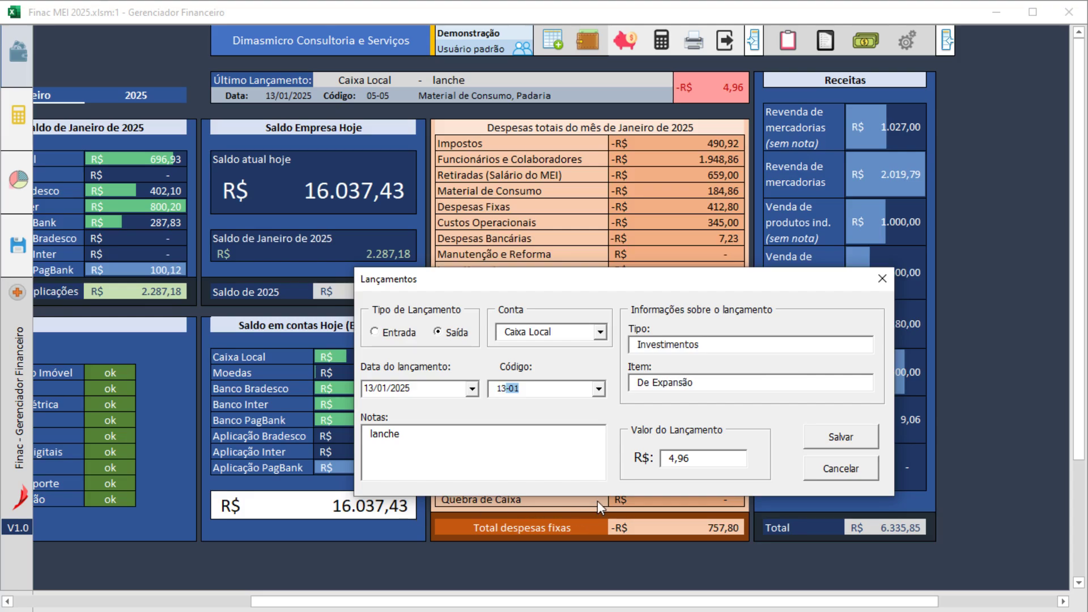
{"action": "left_click", "coordinate": [599, 389]}
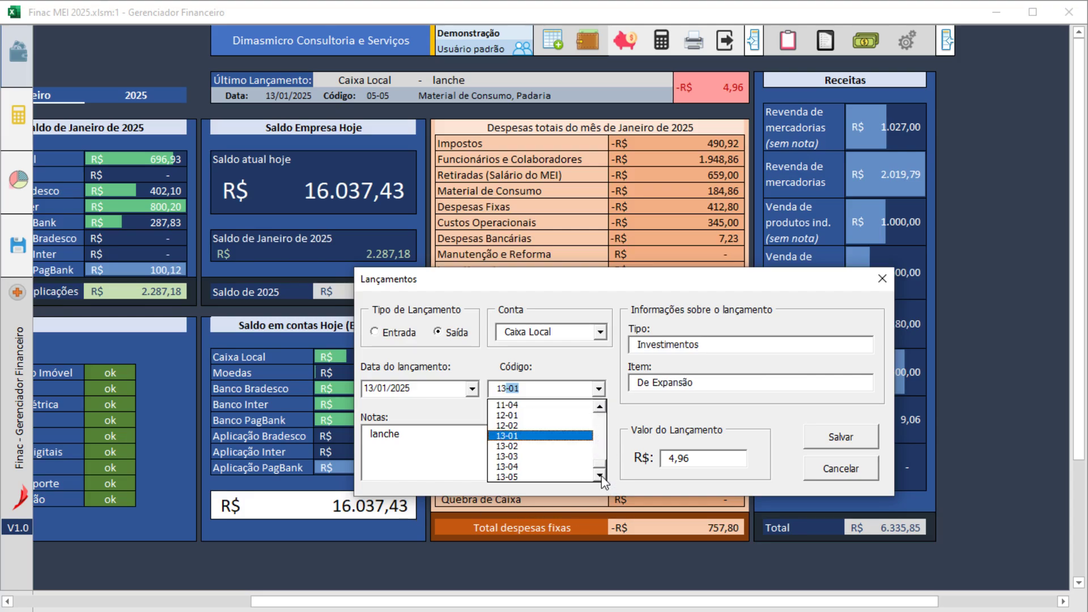
{"action": "left_click", "coordinate": [576, 467]}
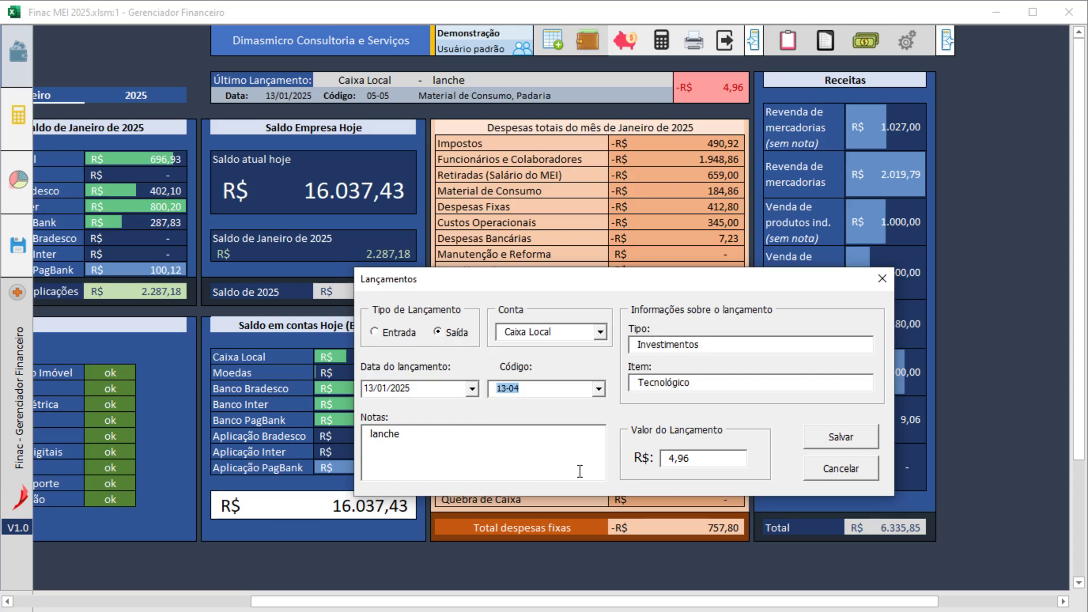
{"action": "left_click", "coordinate": [600, 389]}
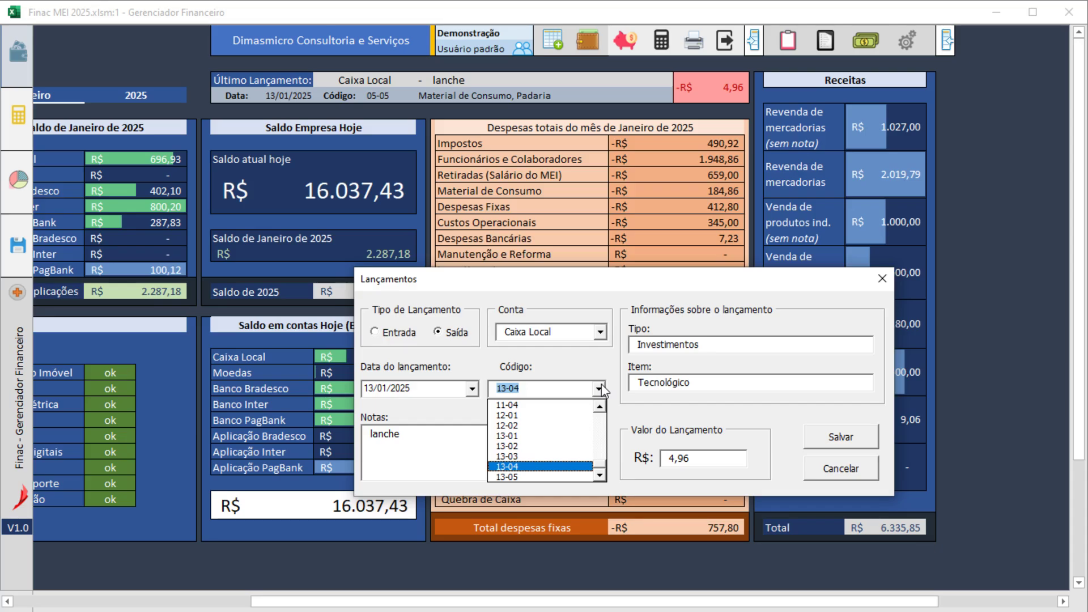
- Set the entry's code to 07-06 for Quebra de Caixa and its value to 0,04
{"action": "left_click", "coordinate": [540, 387]}
{"action": "type", "text": "07-"}
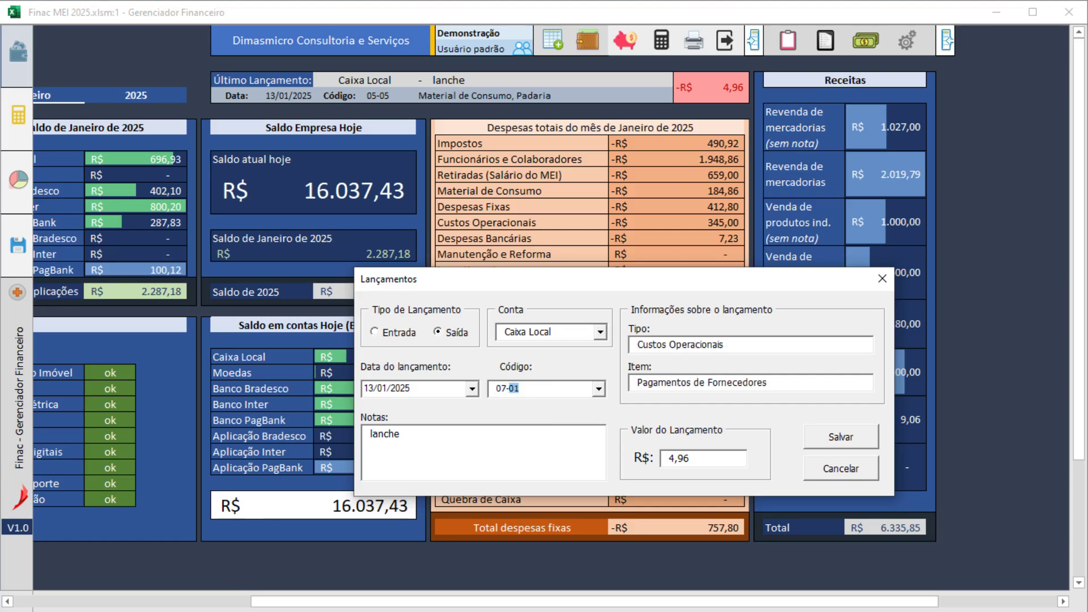
{"action": "type", "text": "06"}
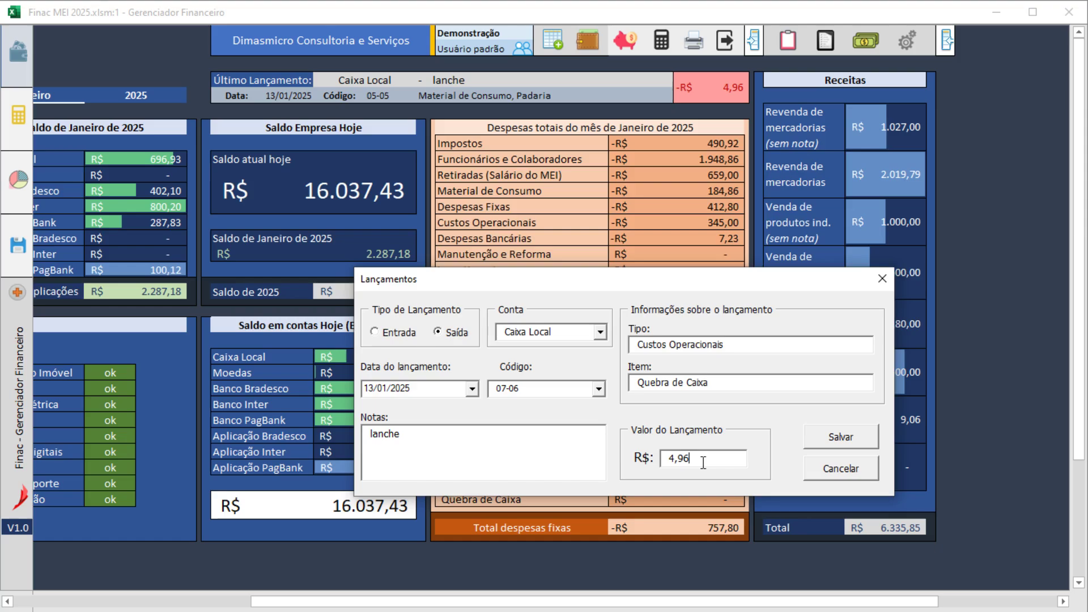
{"action": "left_click_drag", "start_coordinate": [704, 458], "coordinate": [667, 458]}
{"action": "type", "text": "0,04"}
- Clear the leftover note from the Quebra de Caixa entry and save it
{"action": "left_click", "coordinate": [484, 459]}
{"action": "left_click_drag", "start_coordinate": [522, 469], "coordinate": [137, 419]}
{"action": "key", "text": "BackSpace"}
{"action": "left_click", "coordinate": [703, 460]}
{"action": "left_click", "coordinate": [842, 446]}
{"action": "left_click", "coordinate": [634, 360]}
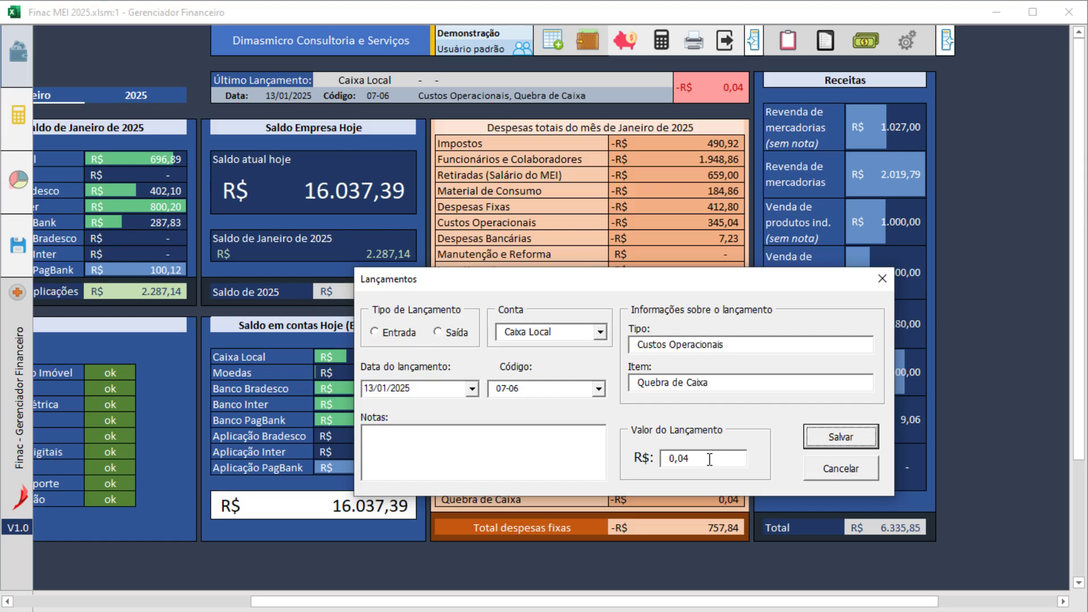
- Date the next entry 14/01/2025 and set its code to 05-05 for Padaria
{"action": "left_click", "coordinate": [536, 445]}
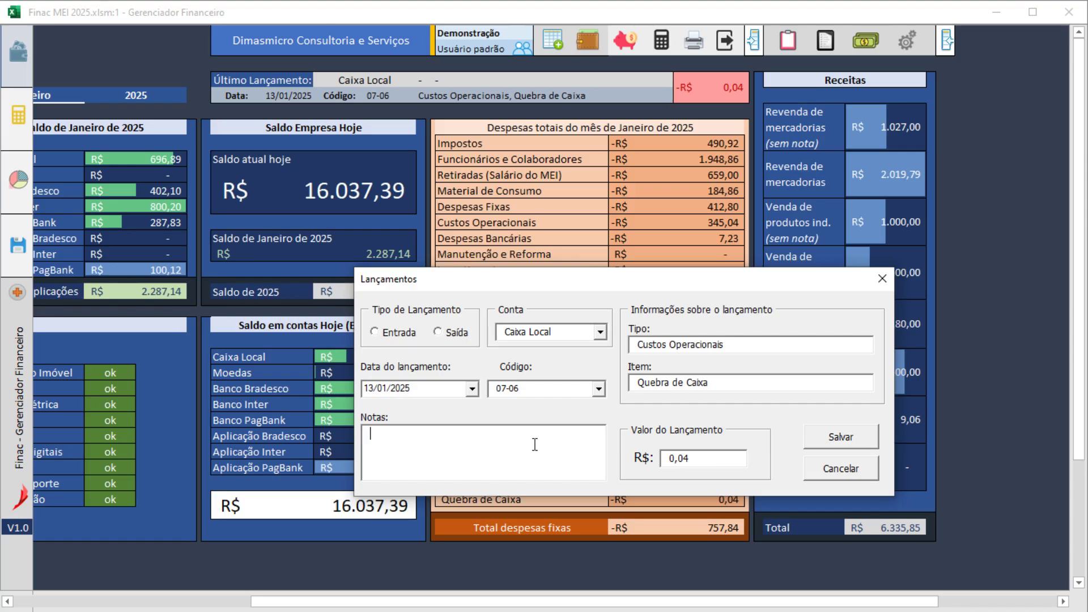
{"action": "left_click", "coordinate": [471, 388]}
{"action": "left_click", "coordinate": [409, 464]}
{"action": "key", "text": "Tab"}
{"action": "type", "text": "05"}
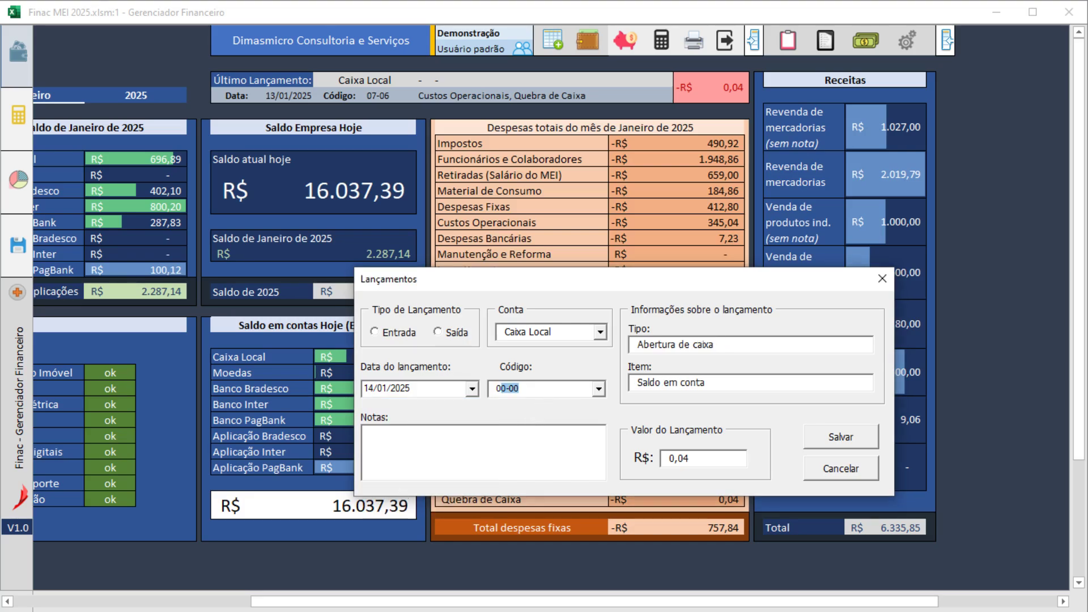
{"action": "key", "text": "Down"}
{"action": "key", "text": "Down"}
{"action": "key", "text": "Down"}
{"action": "key", "text": "Down"}
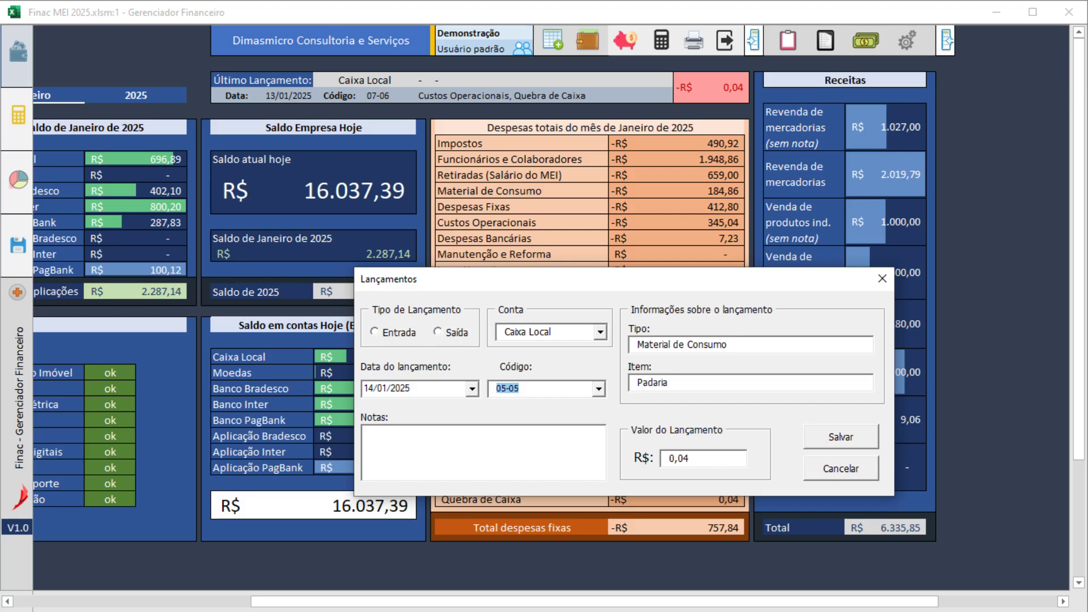
- Give the Padaria entry a value of 3,97 as a Saída and save it
{"action": "key", "text": "Tab"}
{"action": "type", "text": "3,97"}
{"action": "left_click", "coordinate": [396, 332]}
{"action": "left_click", "coordinate": [458, 332]}
{"action": "left_click", "coordinate": [839, 441]}
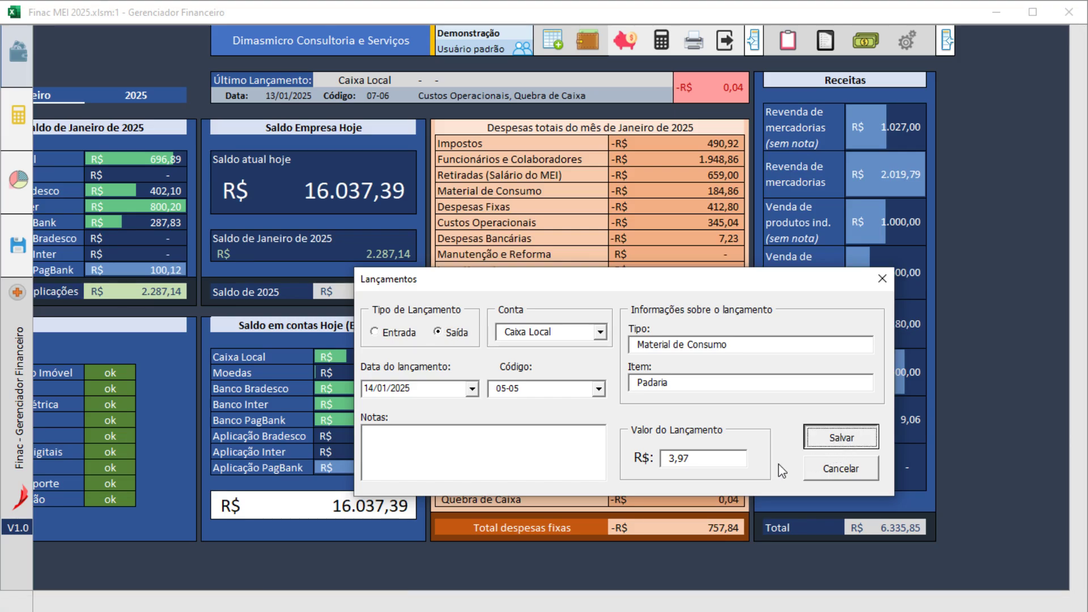
{"action": "left_click", "coordinate": [614, 359]}
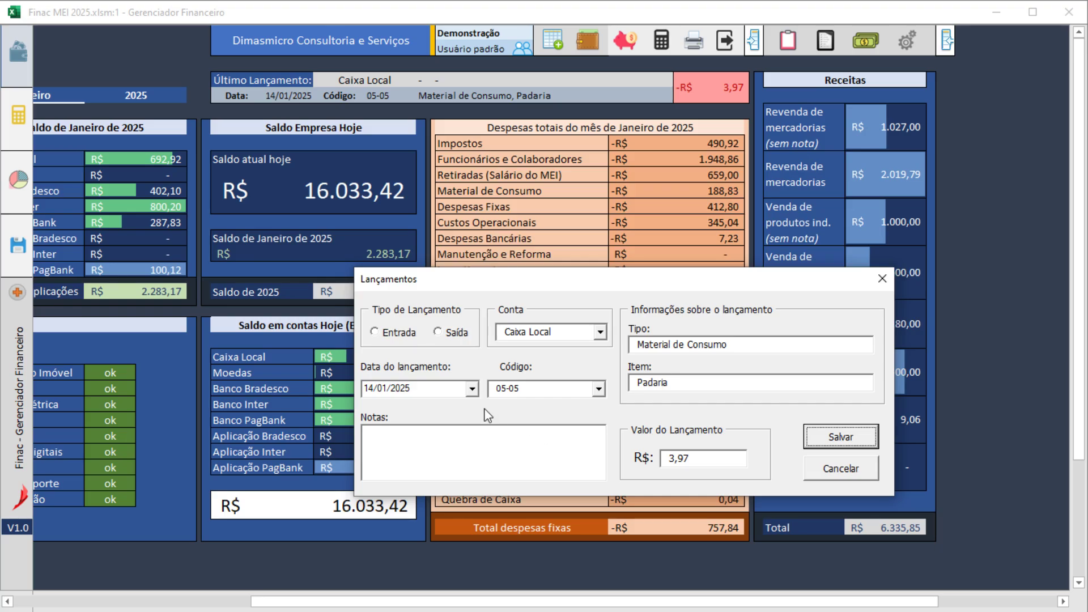
- Make the next Caixa Local entry an Entrada with a value of 0,02
{"action": "left_click", "coordinate": [406, 338]}
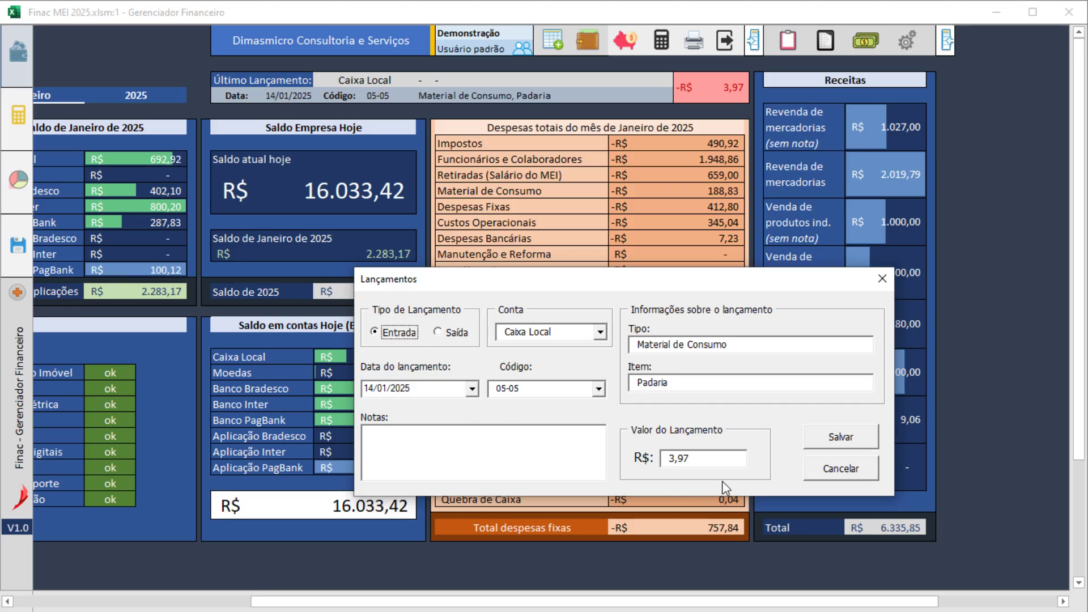
{"action": "double_click", "coordinate": [730, 459]}
{"action": "type", "text": "0,02"}
{"action": "left_click", "coordinate": [584, 333]}
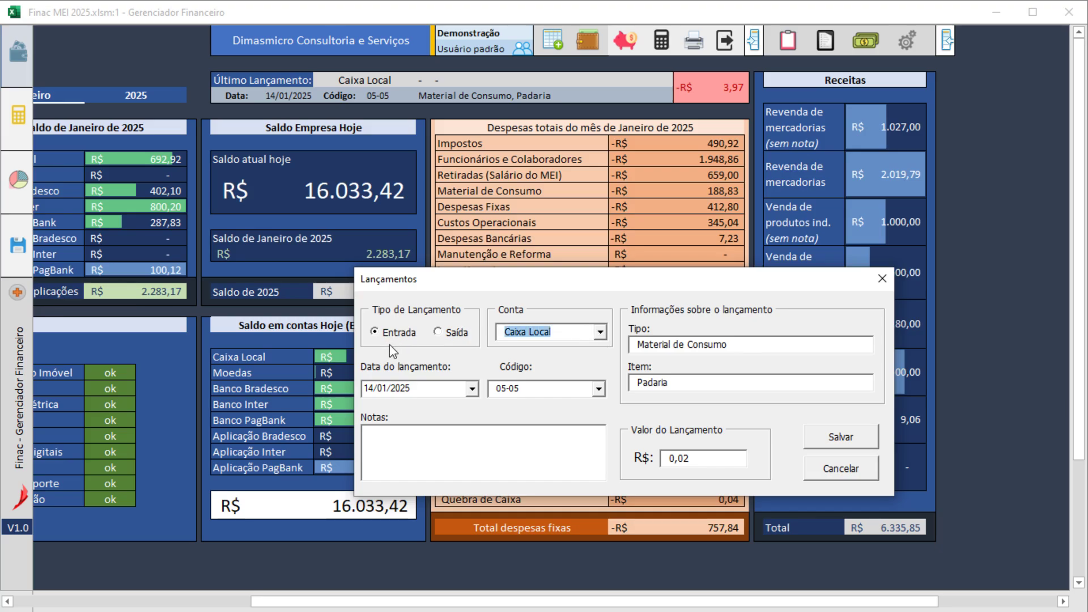
- Set the Entrada's code to 10-08 for Quebra de Caixa under Recebimentos
{"action": "left_click", "coordinate": [554, 386]}
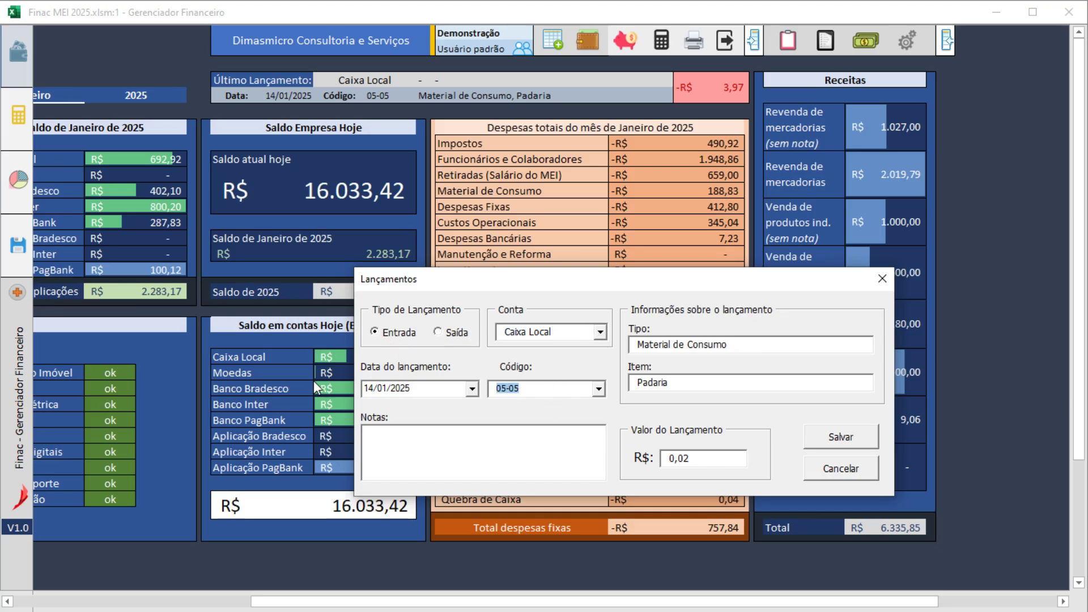
{"action": "type", "text": "10"}
{"action": "left_click", "coordinate": [601, 391]}
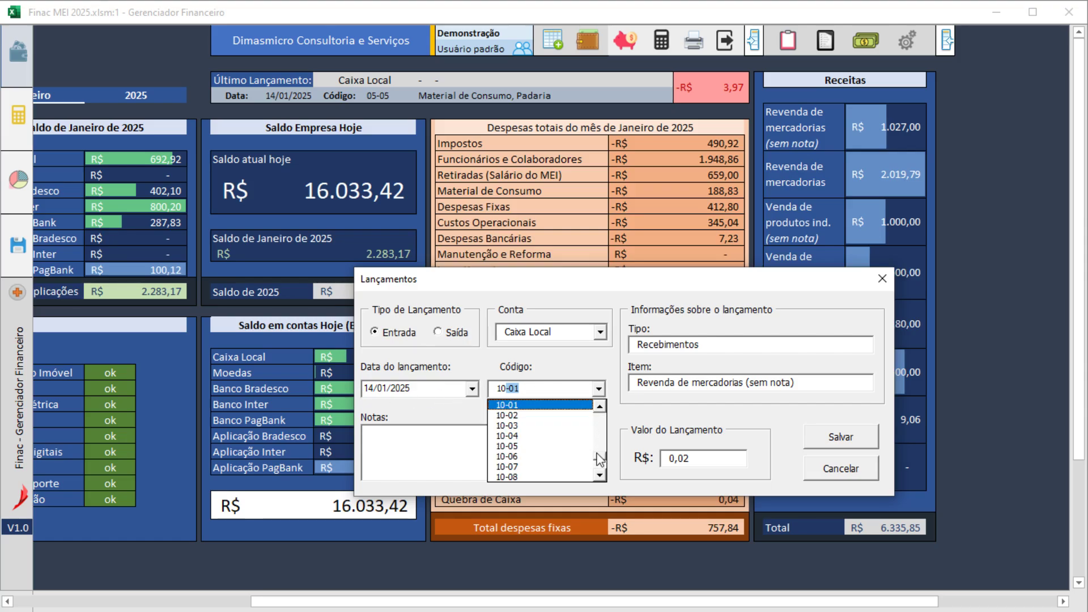
{"action": "left_click", "coordinate": [599, 476]}
{"action": "left_click", "coordinate": [599, 476]}
{"action": "left_click", "coordinate": [542, 456]}
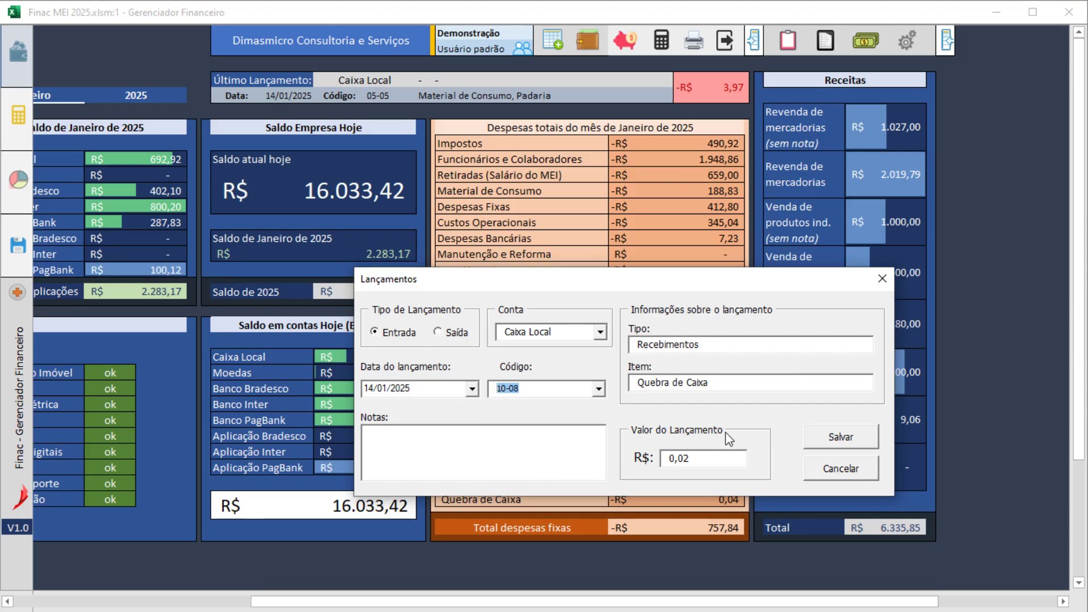
- Add the note "troco" to the Quebra de Caixa receipt and save the entry
{"action": "left_click", "coordinate": [446, 449]}
{"action": "type", "text": "troco"}
{"action": "left_click", "coordinate": [844, 439]}
{"action": "left_click", "coordinate": [618, 360]}
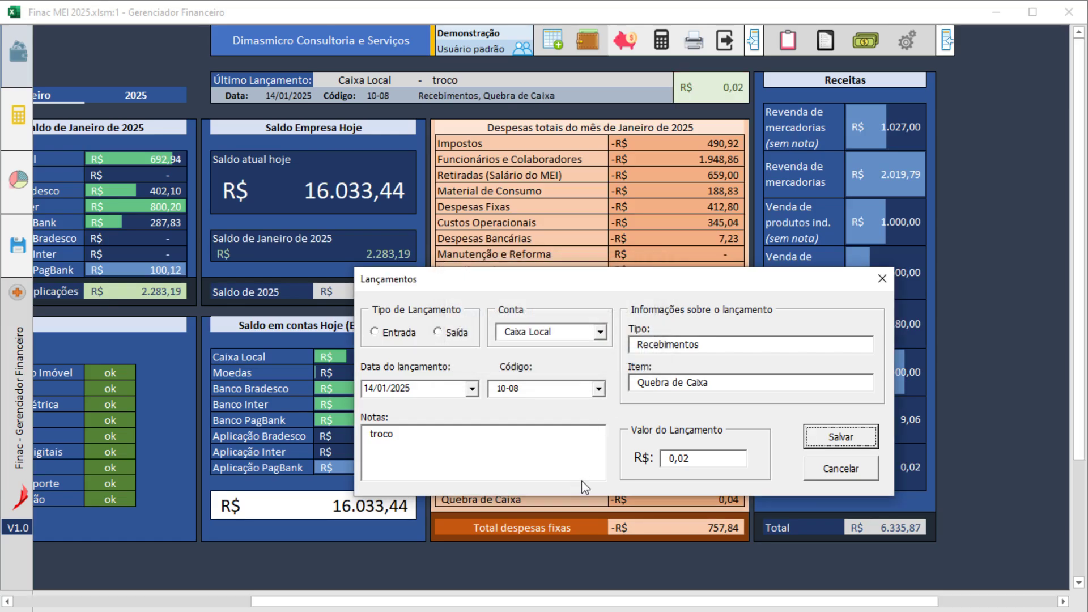
- Close the entry form and examine the January cash flow, account balances, expenses and revenues on the dashboard
{"action": "key", "text": "shift+Tab"}
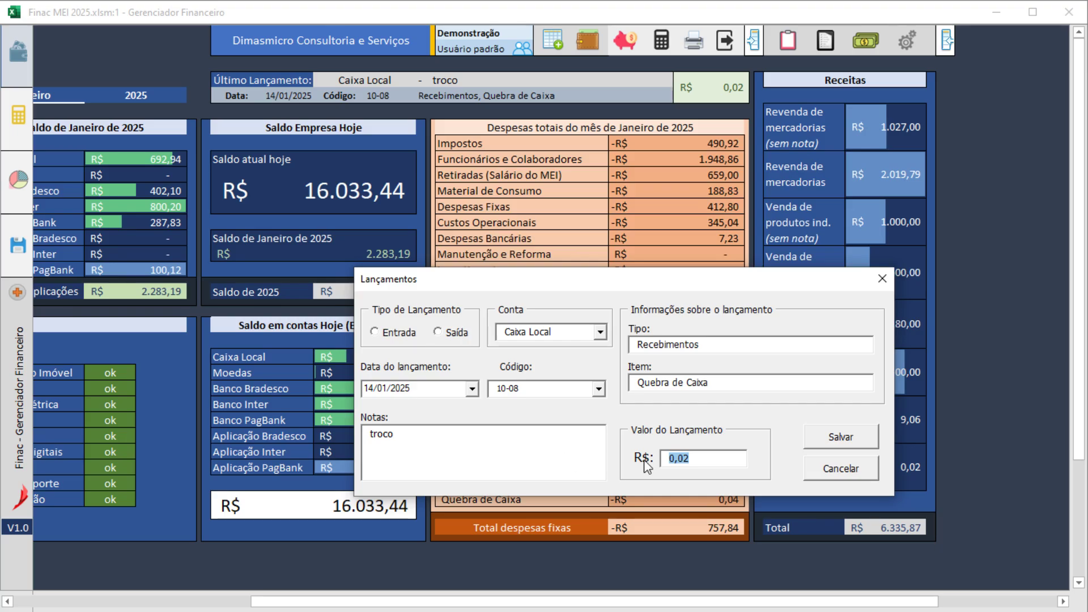
{"action": "left_click", "coordinate": [825, 474]}
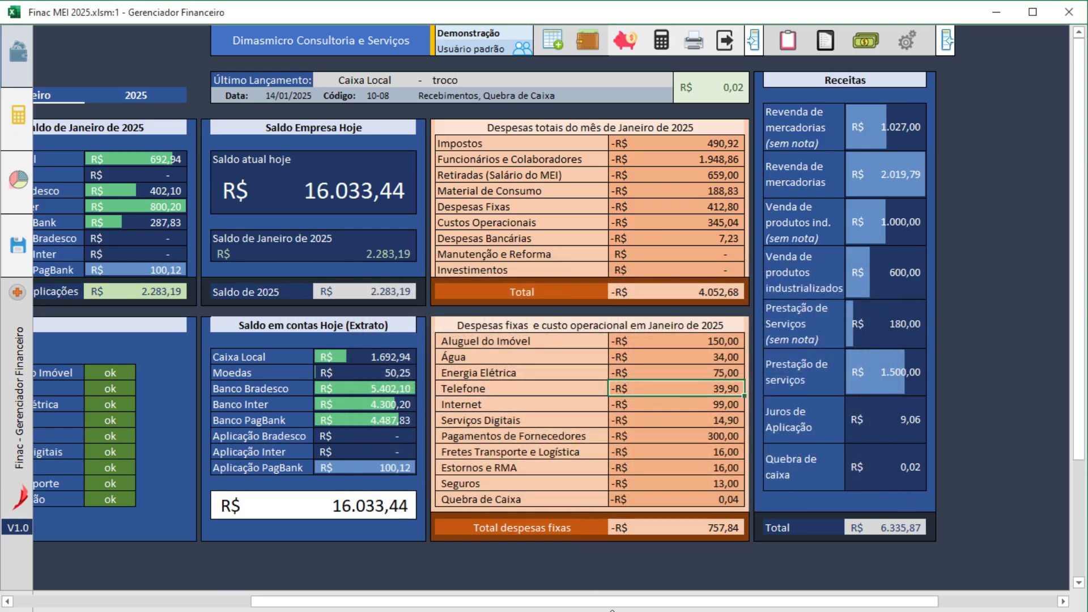
{"action": "left_click_drag", "start_coordinate": [619, 602], "coordinate": [374, 602]}
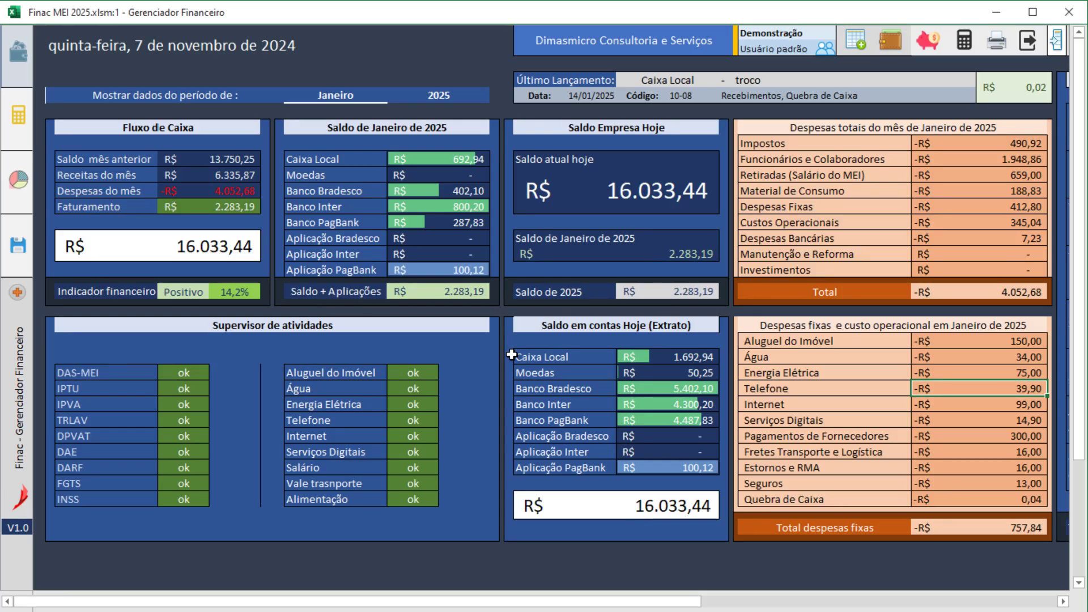
{"action": "left_click_drag", "start_coordinate": [610, 602], "coordinate": [772, 596]}
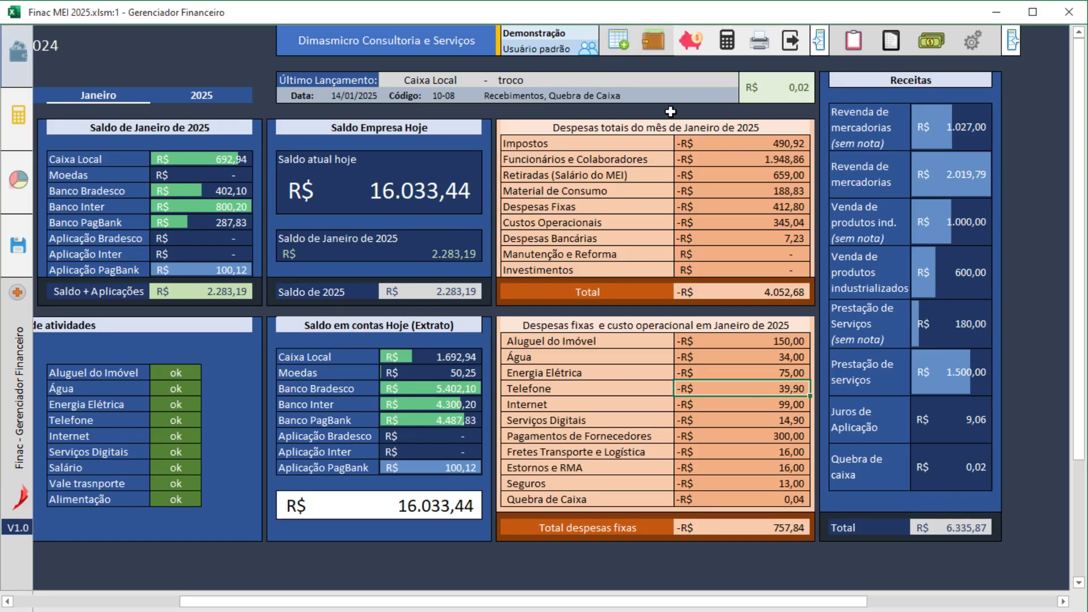
- Start a new Entrada entry dated 14/01/2025 in the Caixa Local account
{"action": "left_click", "coordinate": [621, 42]}
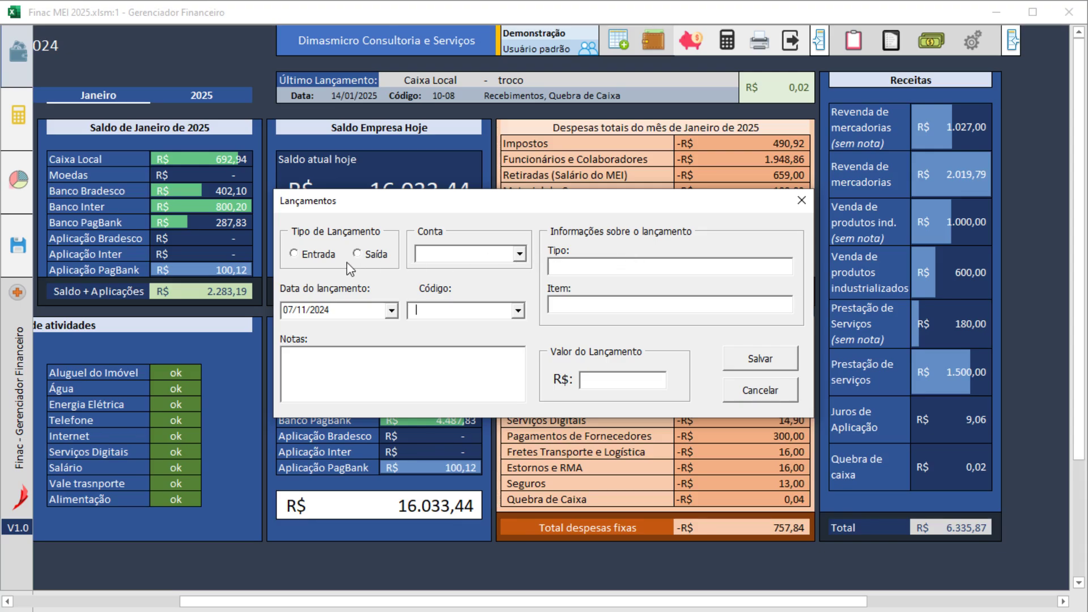
{"action": "left_click", "coordinate": [296, 255]}
{"action": "left_click", "coordinate": [392, 310]}
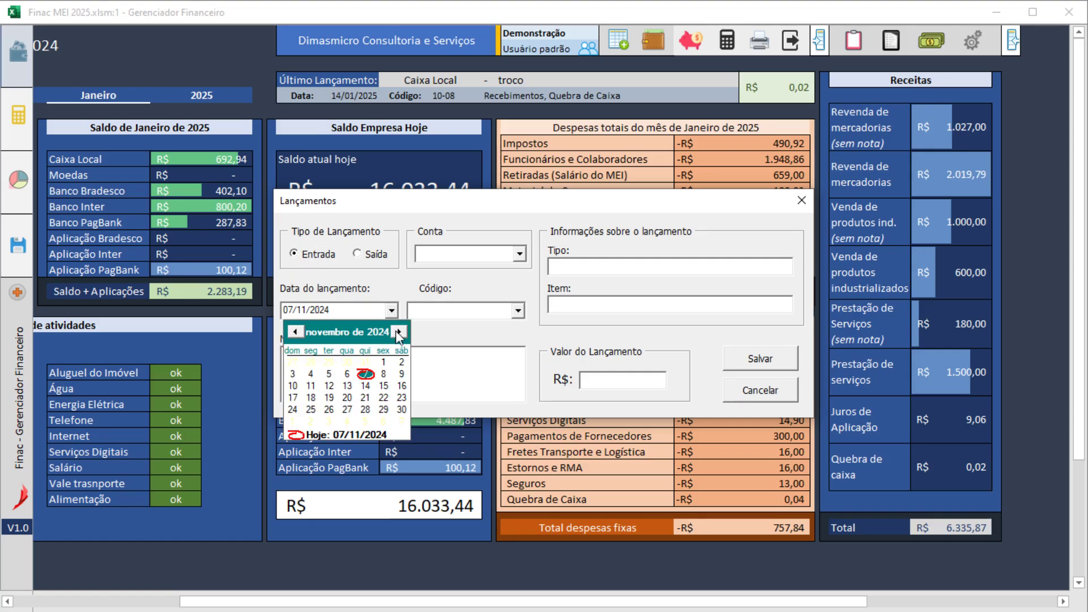
{"action": "left_click", "coordinate": [399, 332]}
{"action": "left_click", "coordinate": [399, 331]}
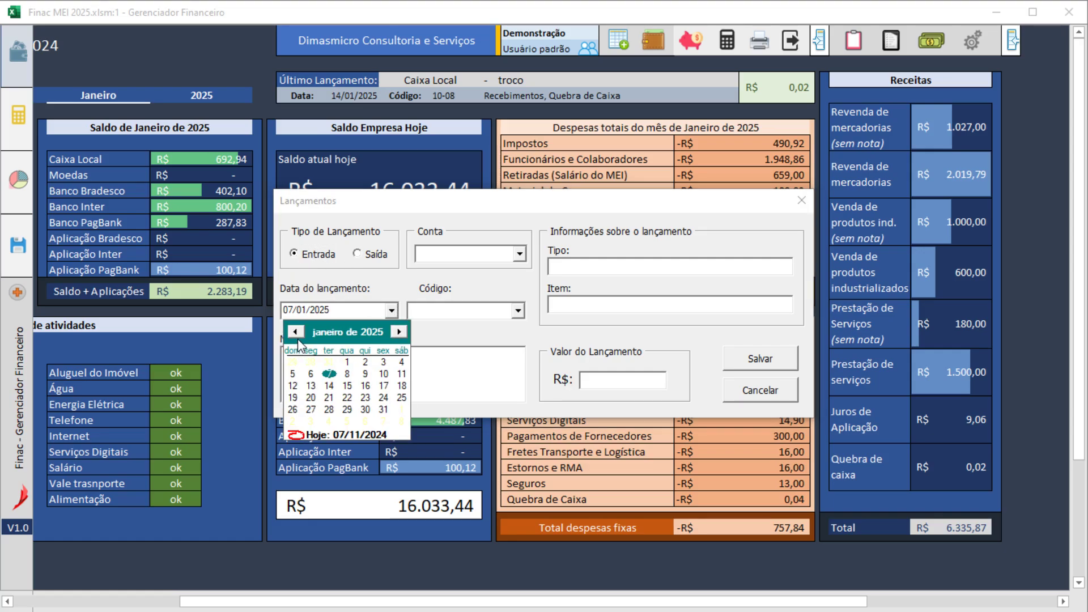
{"action": "left_click", "coordinate": [329, 386]}
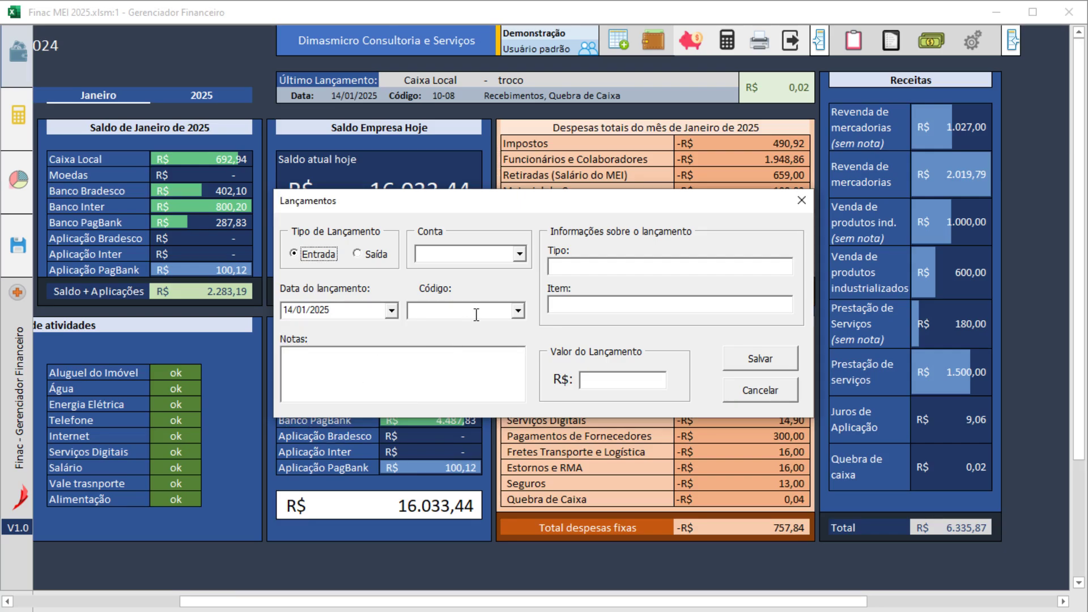
{"action": "left_click", "coordinate": [520, 254]}
{"action": "left_click", "coordinate": [498, 278]}
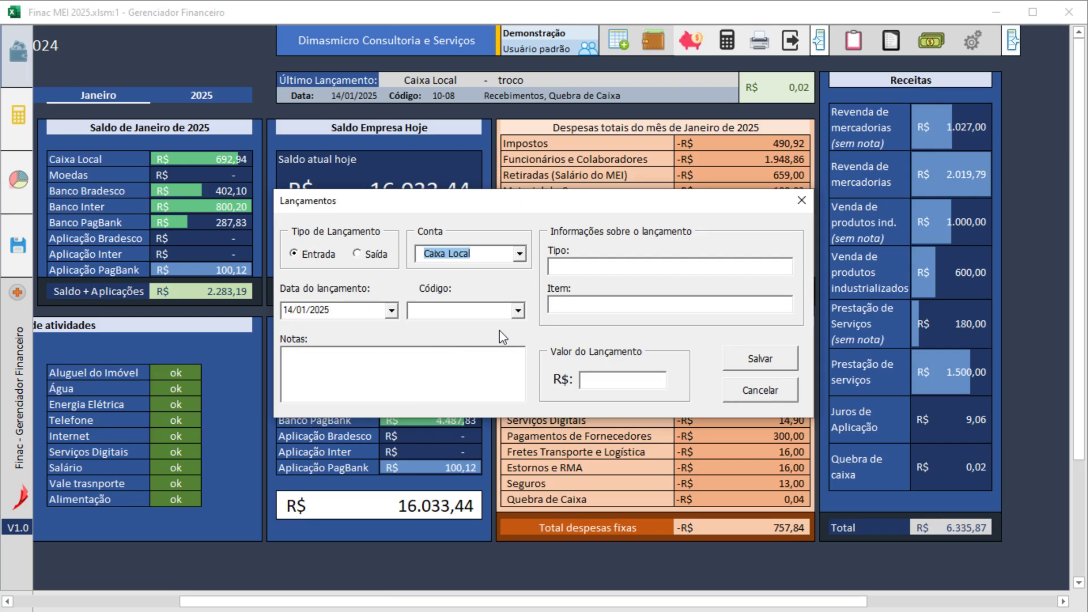
- Set the Entrada's code to 10-08, Quebra de Caixa under Recebimentos
{"action": "left_click", "coordinate": [492, 317]}
{"action": "type", "text": "10-01"}
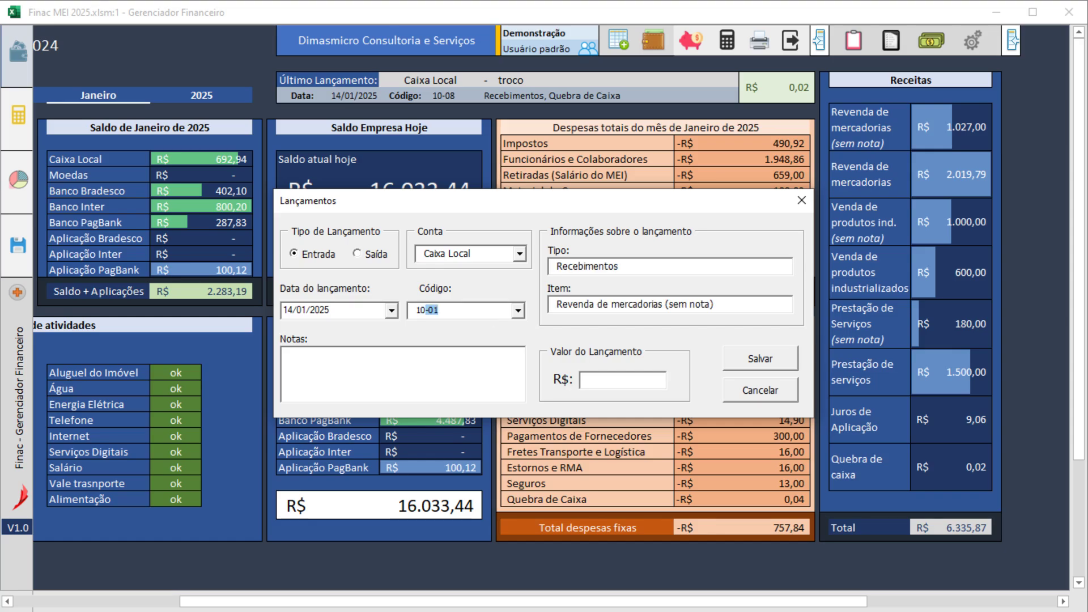
{"action": "left_click", "coordinate": [518, 311]}
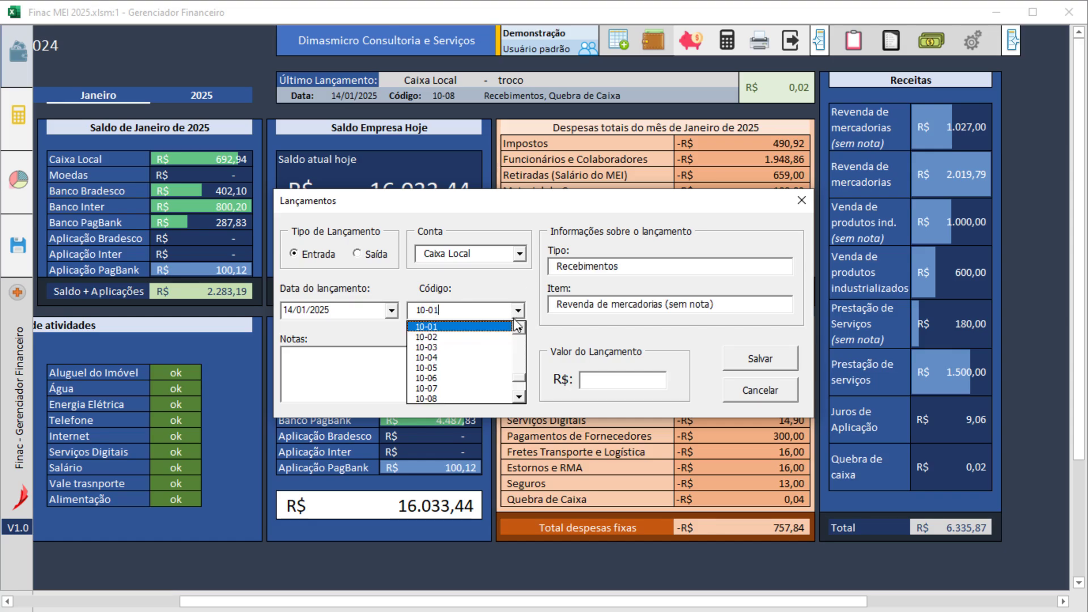
{"action": "left_click", "coordinate": [492, 399]}
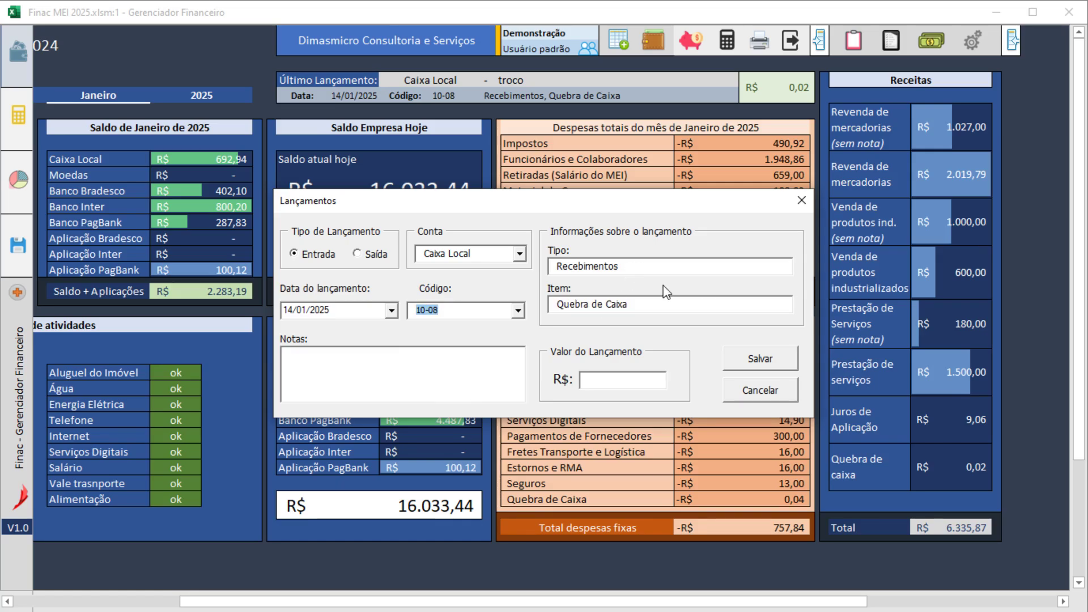
- Add the note "Valor de sobra não identificada" with a value of R$ 10,00, save the entry and close the form
{"action": "left_click", "coordinate": [344, 379]}
{"action": "type", "text": "Valor de sobra "}
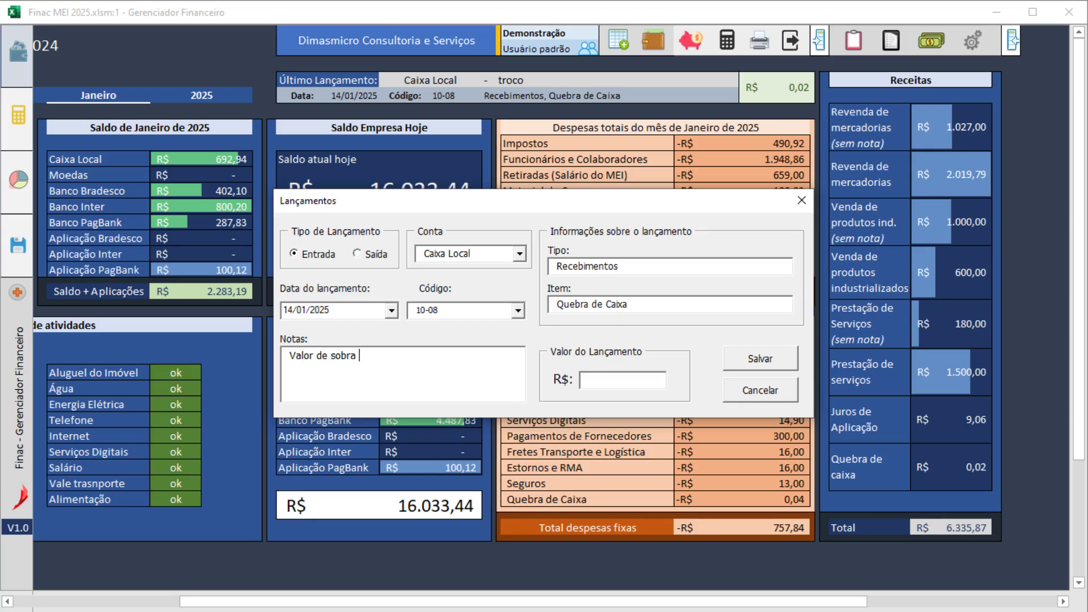
{"action": "type", "text": "não identificada"}
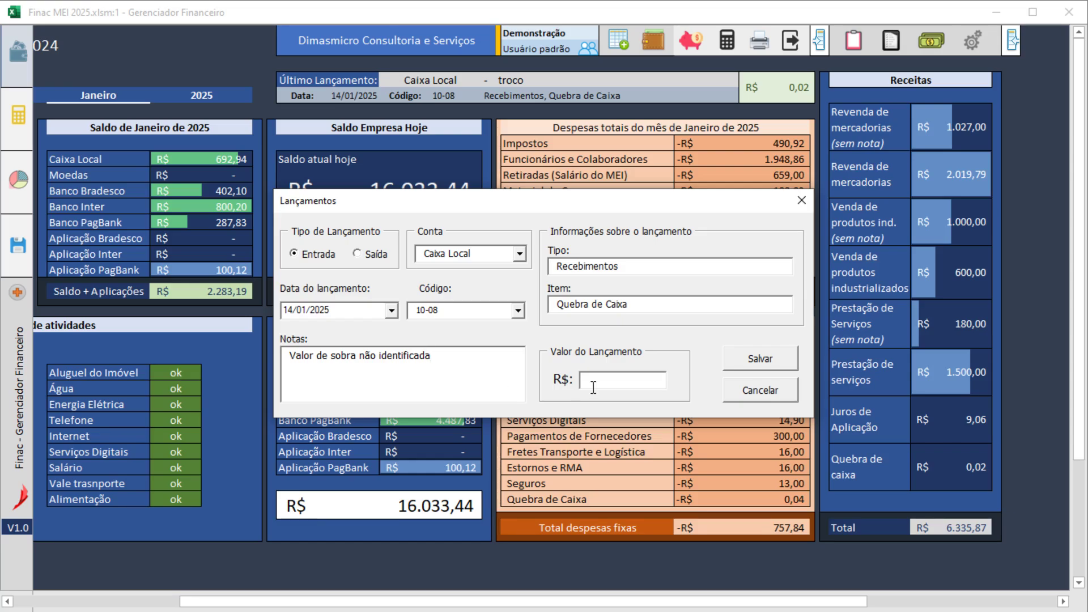
{"action": "type", "text": "10,00"}
{"action": "left_click", "coordinate": [760, 363]}
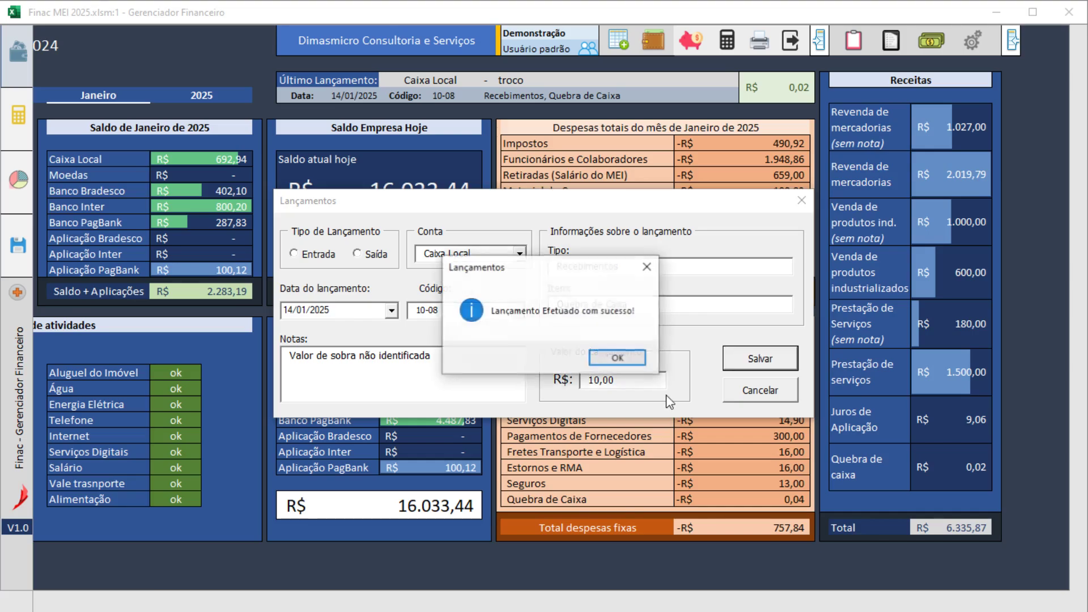
{"action": "left_click", "coordinate": [638, 358]}
{"action": "left_click", "coordinate": [799, 204]}
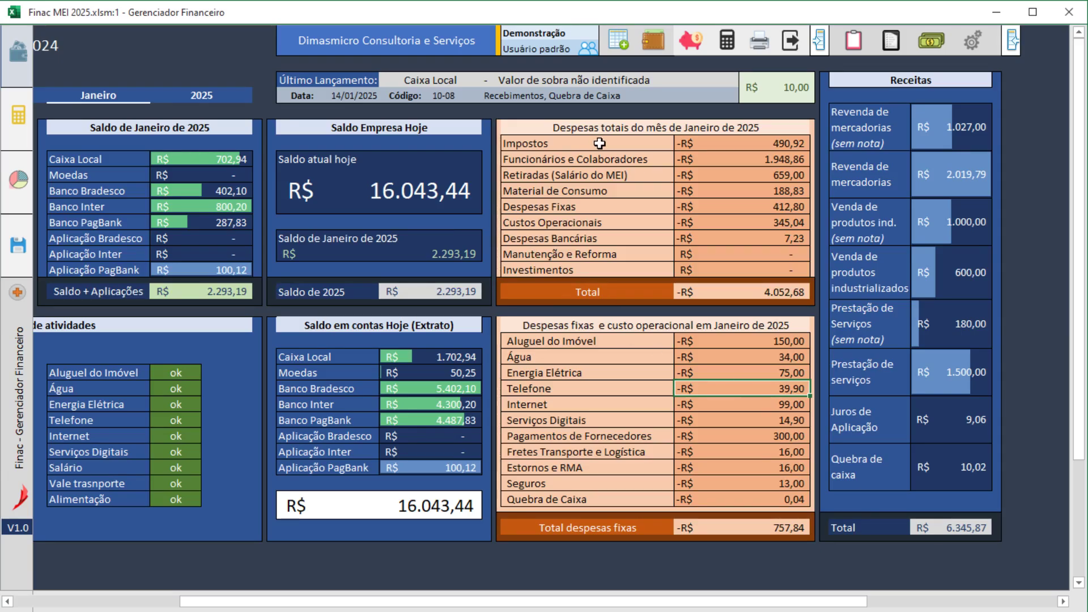
{"action": "left_click", "coordinate": [786, 90]}
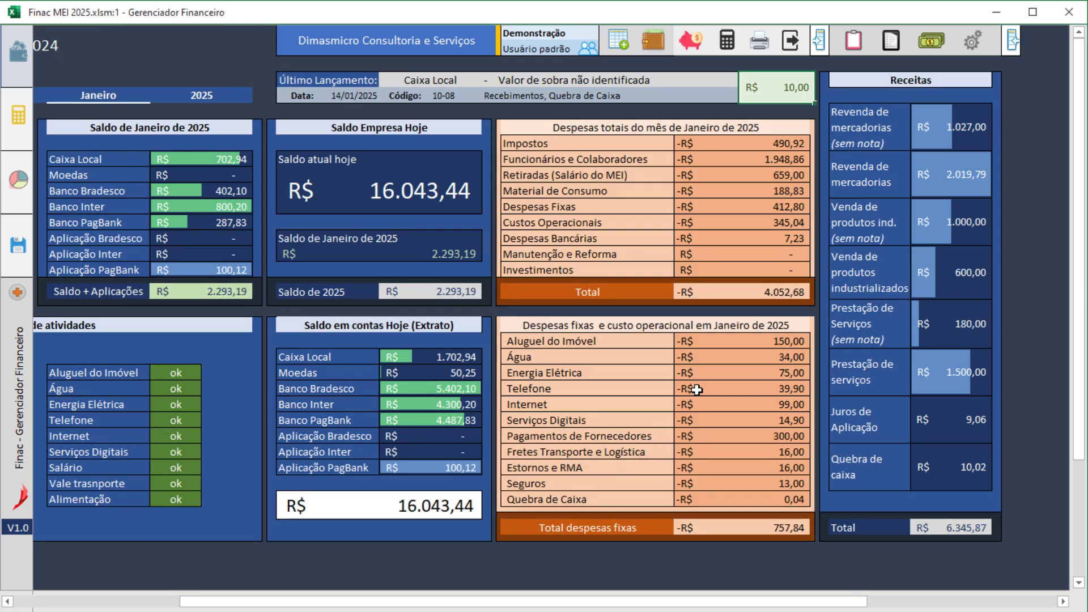
- Open the Lançamentos records and filter the Item column to show only Quebra de Caixa
{"action": "left_click", "coordinate": [20, 119]}
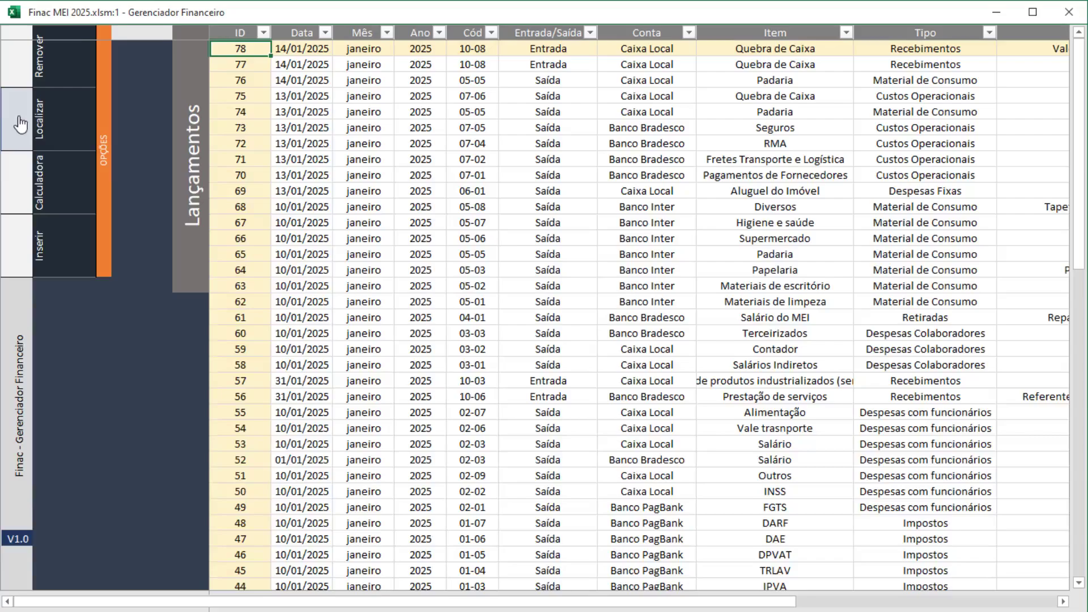
{"action": "left_click_drag", "start_coordinate": [534, 601], "coordinate": [619, 607]}
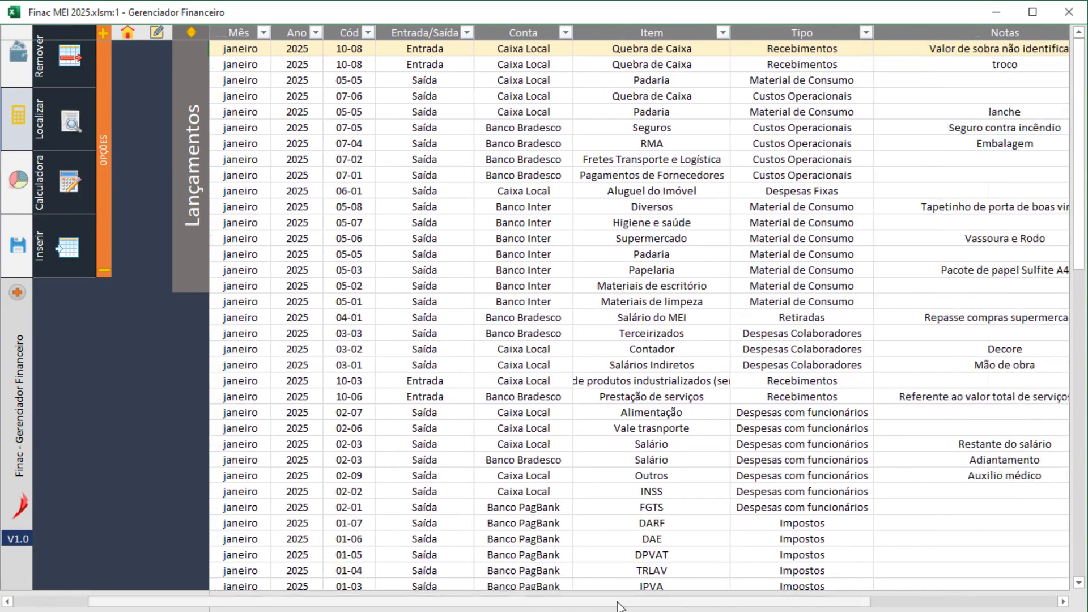
{"action": "left_click", "coordinate": [724, 34]}
{"action": "left_click", "coordinate": [606, 207]}
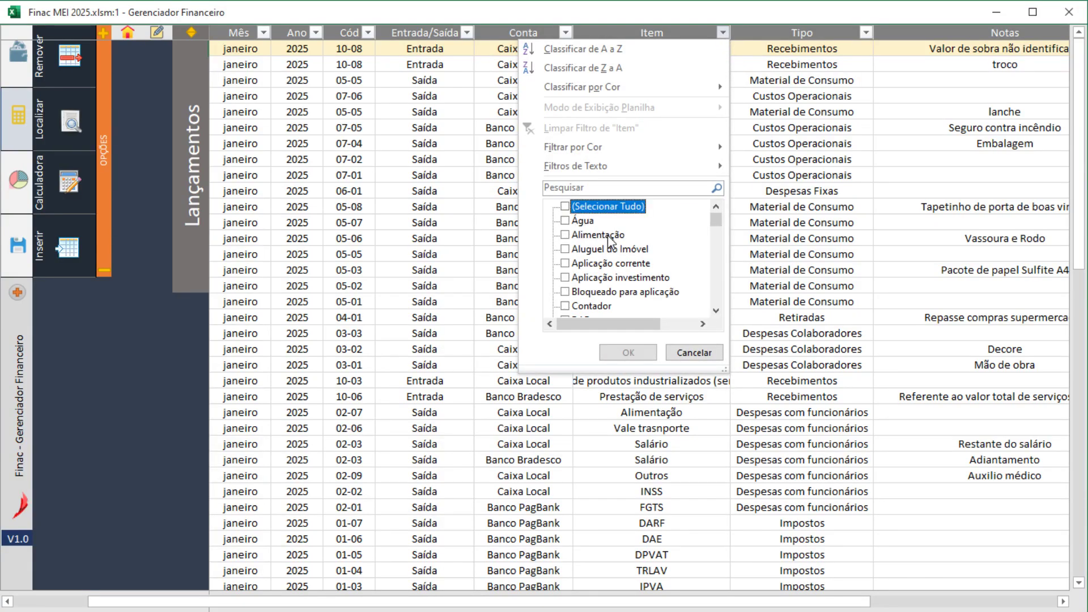
{"action": "scroll", "coordinate": [629, 244], "scroll_direction": "down", "scroll_amount": 3}
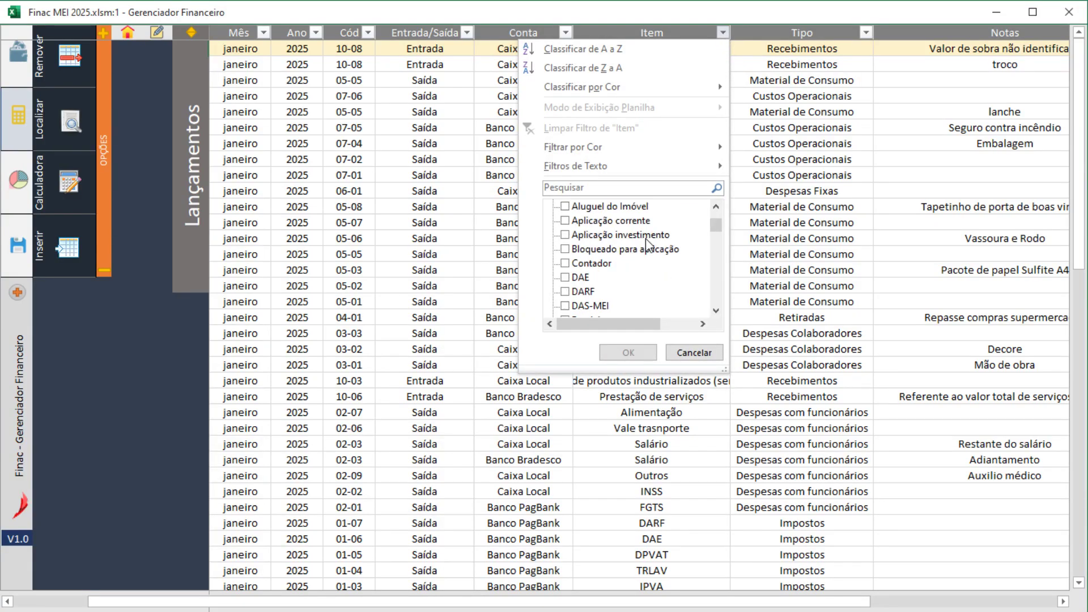
{"action": "left_click", "coordinate": [631, 189]}
{"action": "type", "text": "qu"}
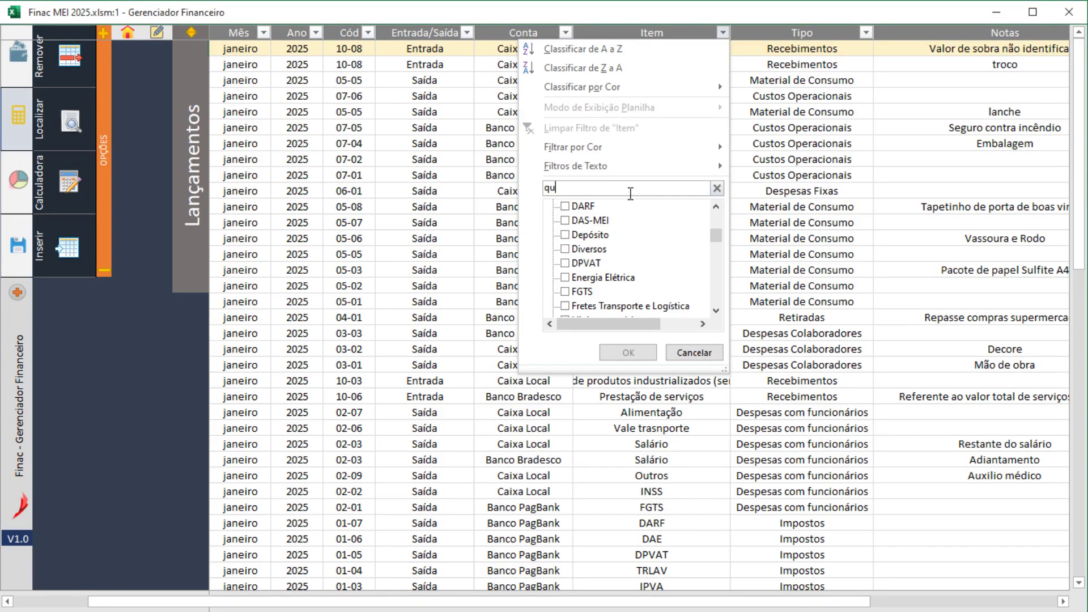
{"action": "left_click", "coordinate": [570, 270]}
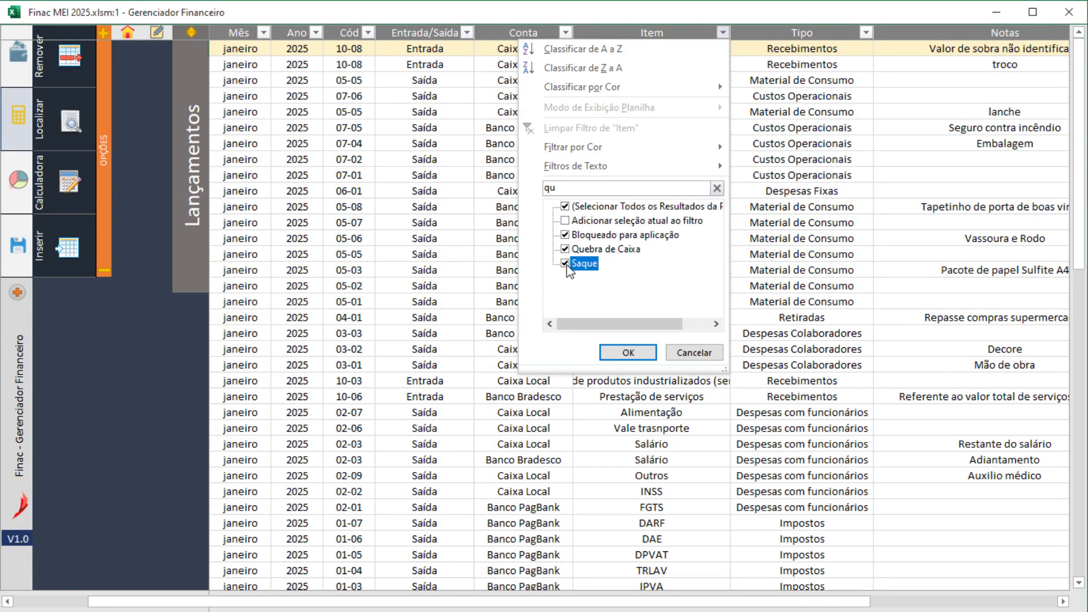
{"action": "left_click", "coordinate": [566, 235]}
{"action": "left_click", "coordinate": [628, 352]}
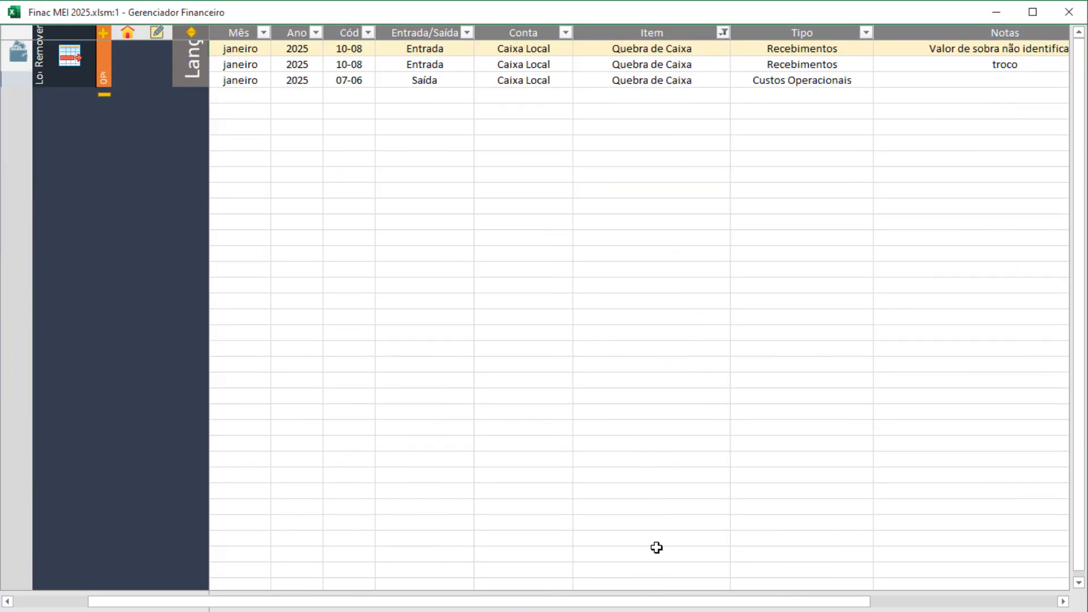
- Check the notes and values of the filtered Quebra de Caixa entries, clear the filter and return to the dashboard
{"action": "left_click_drag", "start_coordinate": [657, 603], "coordinate": [850, 607]}
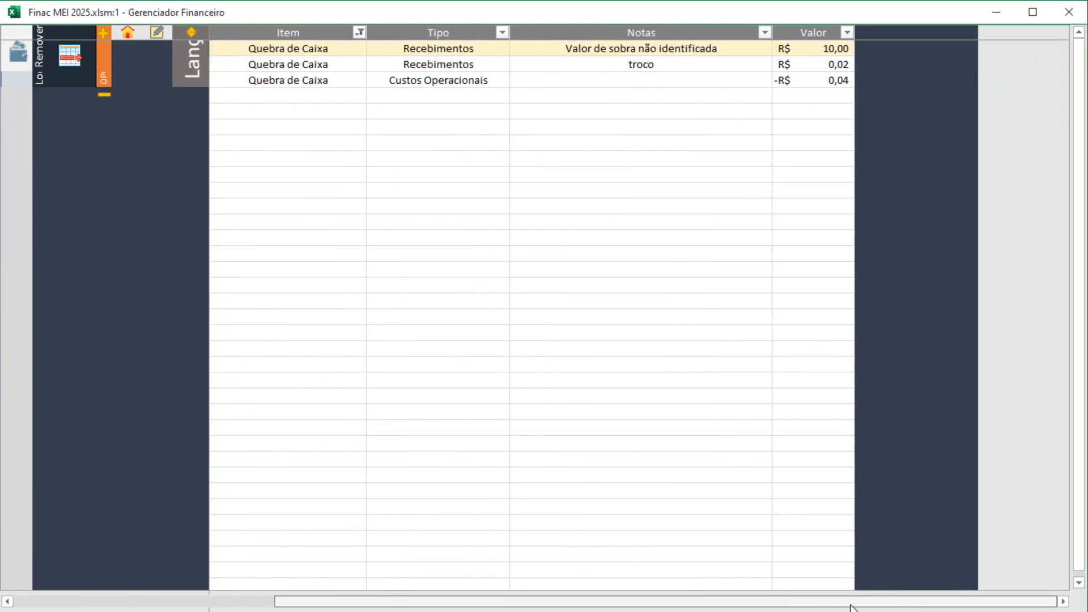
{"action": "left_click", "coordinate": [810, 80]}
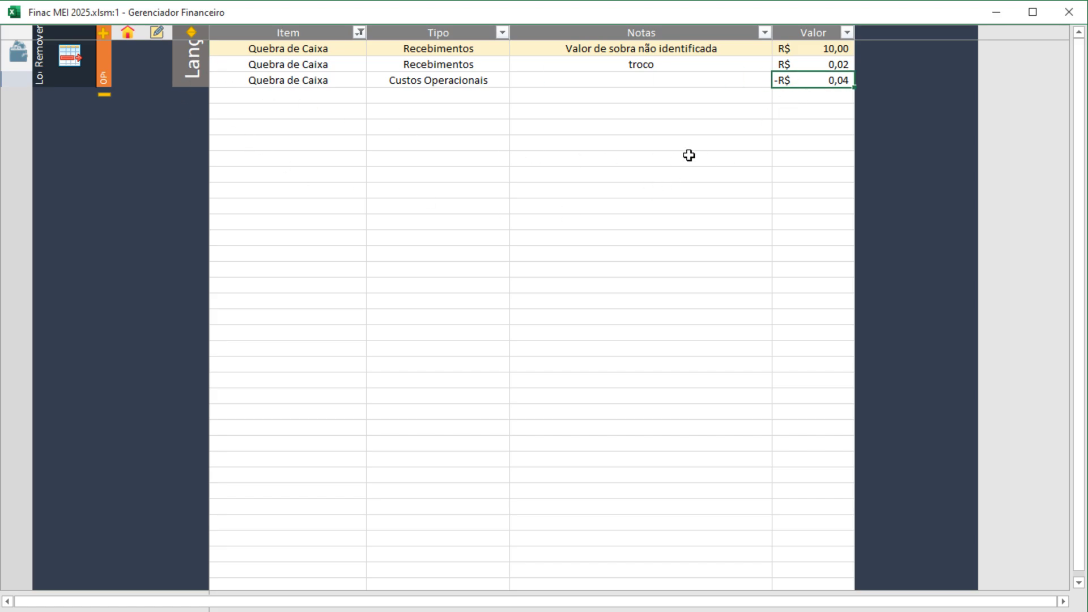
{"action": "left_click", "coordinate": [192, 32]}
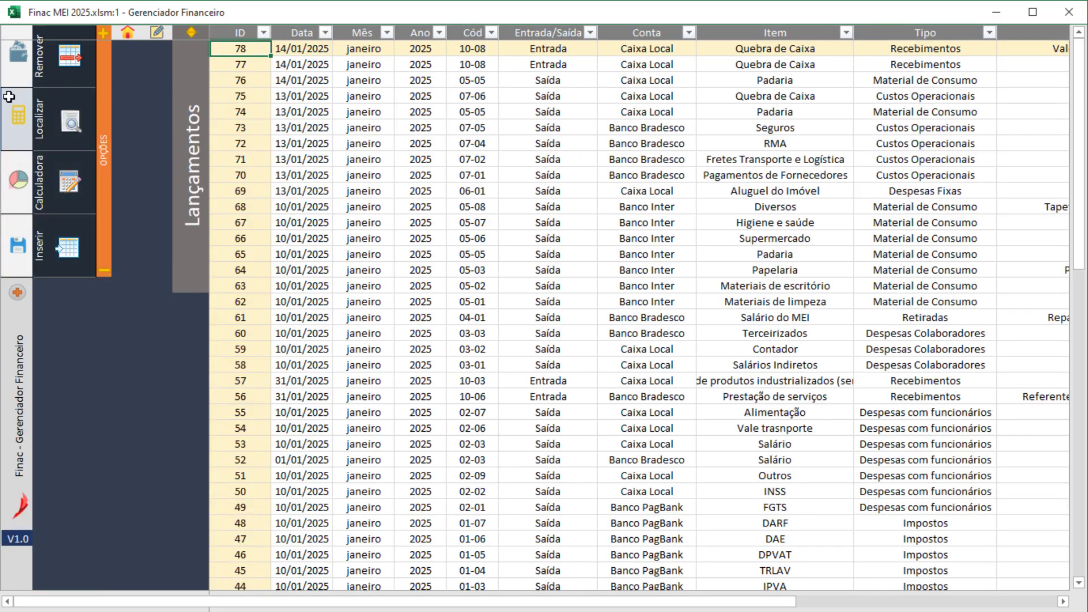
{"action": "left_click", "coordinate": [20, 59]}
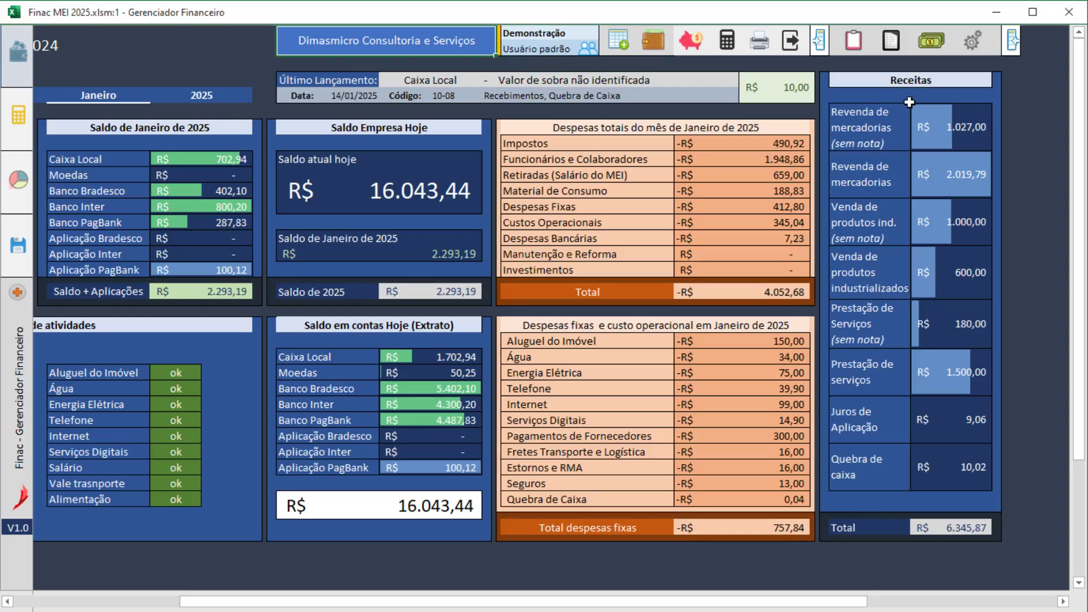
- Examine categories 07 Custos Operacionais through 13 Investimentos in the system code index and return to the dashboard
{"action": "left_click", "coordinate": [892, 49]}
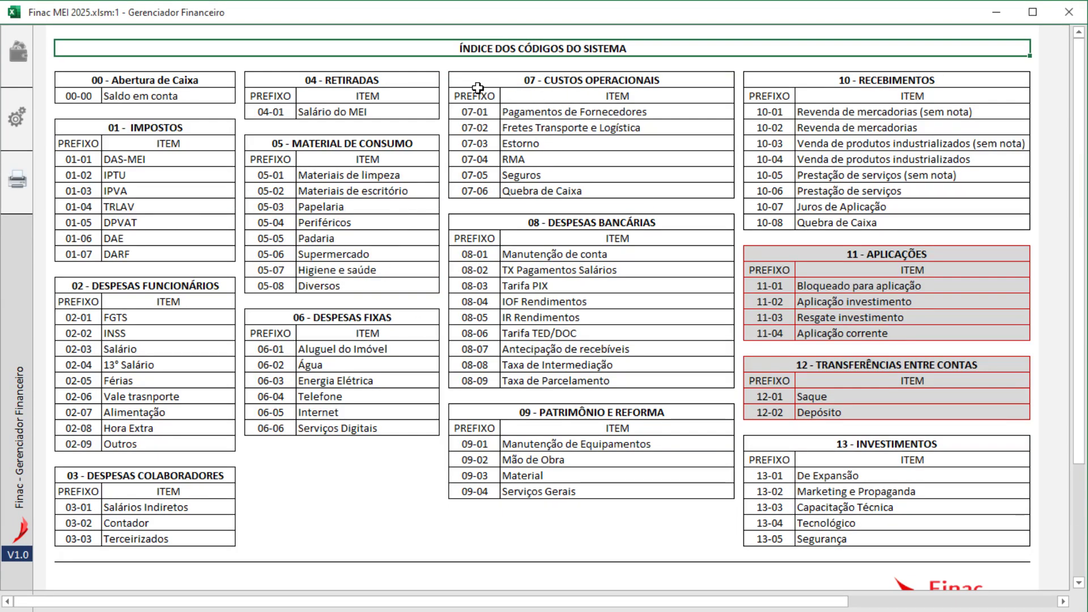
{"action": "left_click_drag", "start_coordinate": [477, 82], "coordinate": [687, 189]}
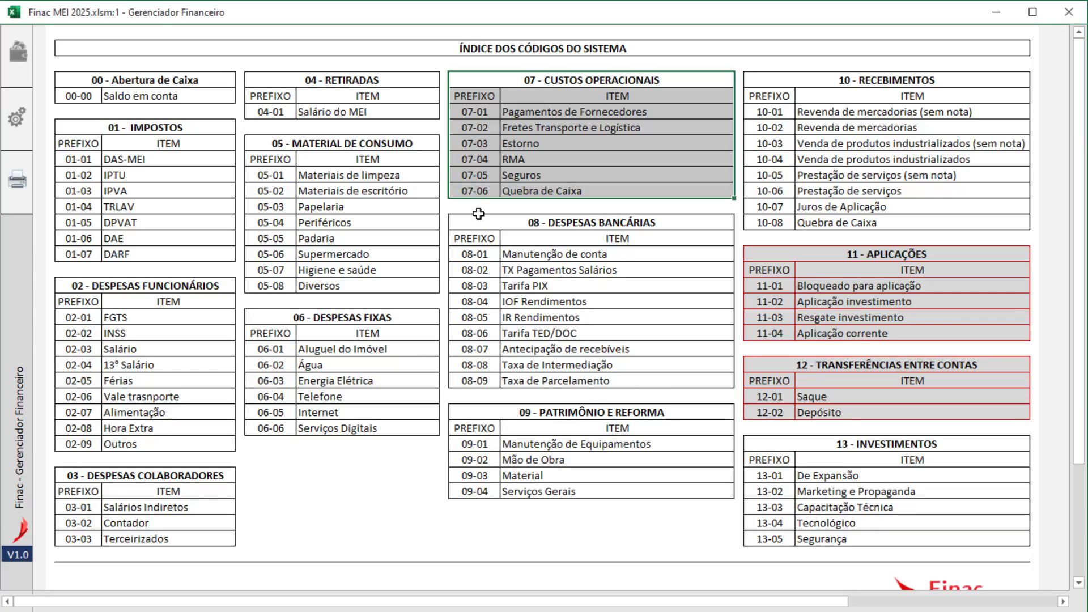
{"action": "left_click_drag", "start_coordinate": [473, 222], "coordinate": [692, 374]}
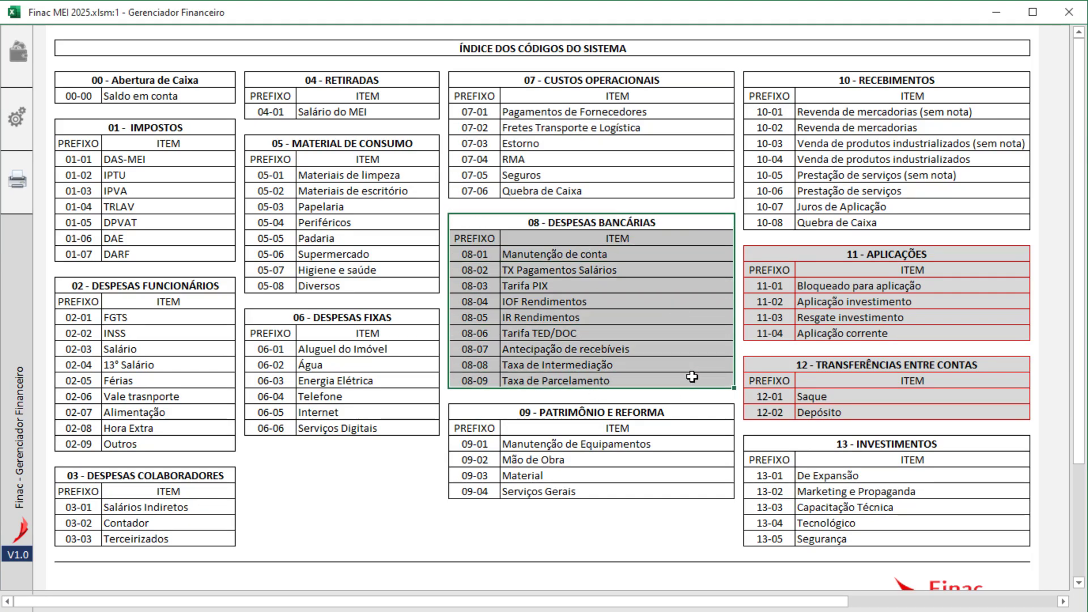
{"action": "left_click_drag", "start_coordinate": [475, 417], "coordinate": [646, 498]}
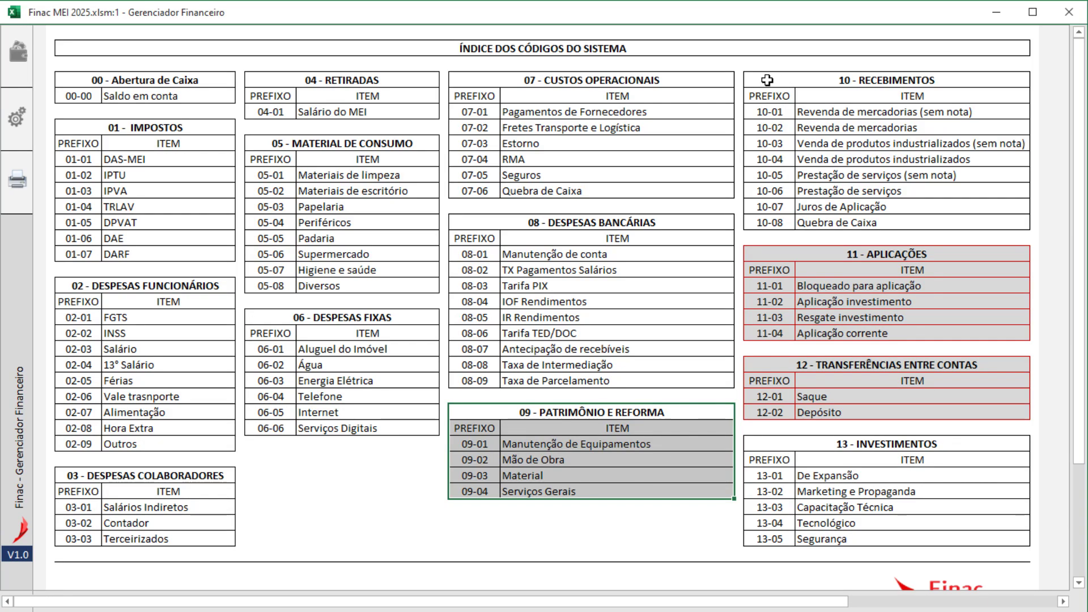
{"action": "left_click_drag", "start_coordinate": [771, 79], "coordinate": [942, 222]}
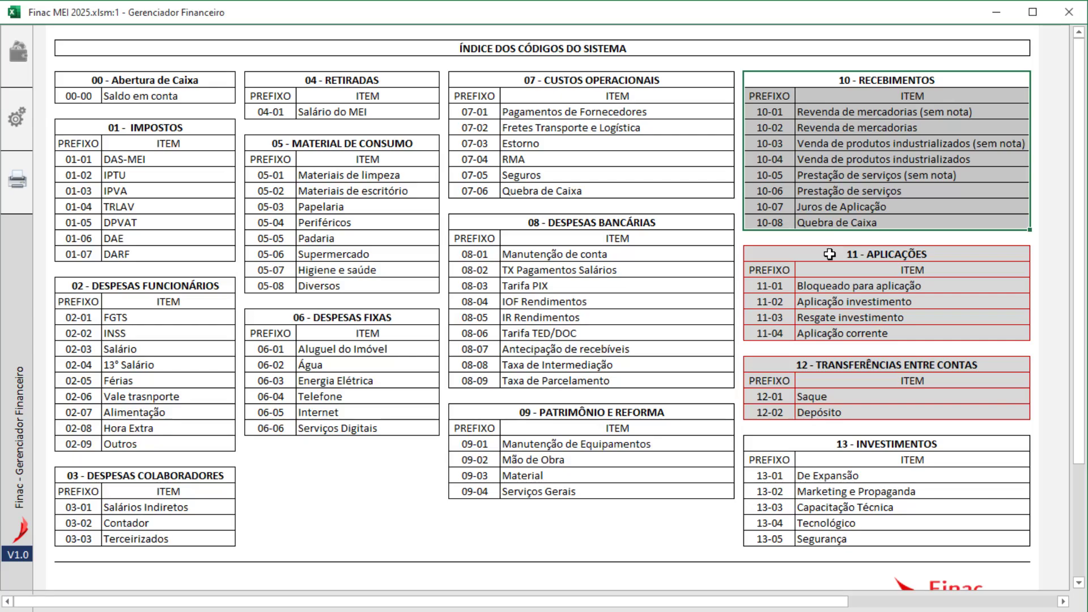
{"action": "left_click_drag", "start_coordinate": [830, 255], "coordinate": [934, 540]}
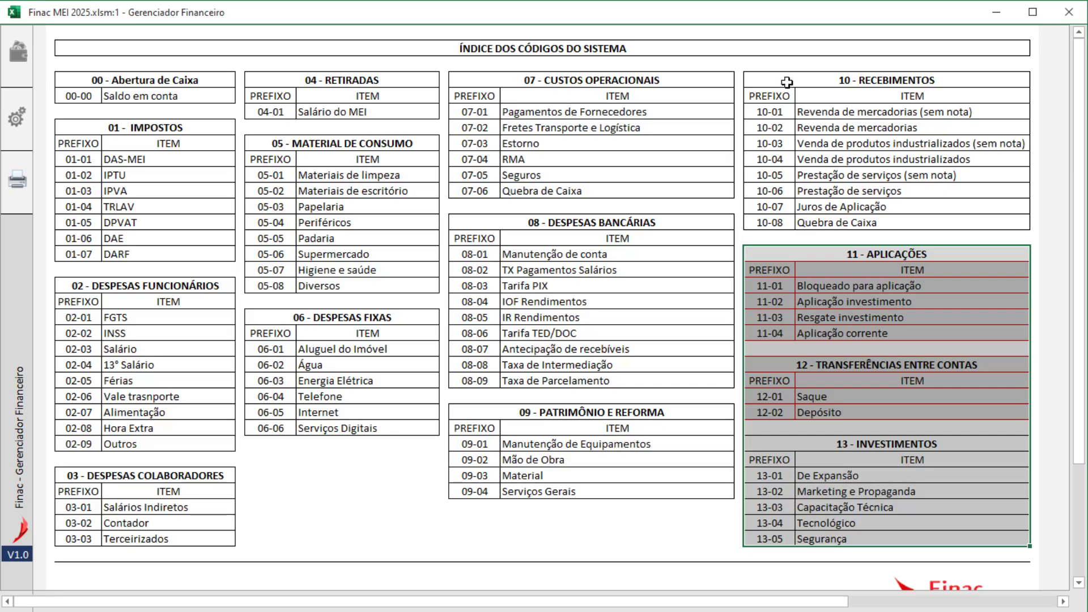
{"action": "left_click_drag", "start_coordinate": [782, 79], "coordinate": [949, 537]}
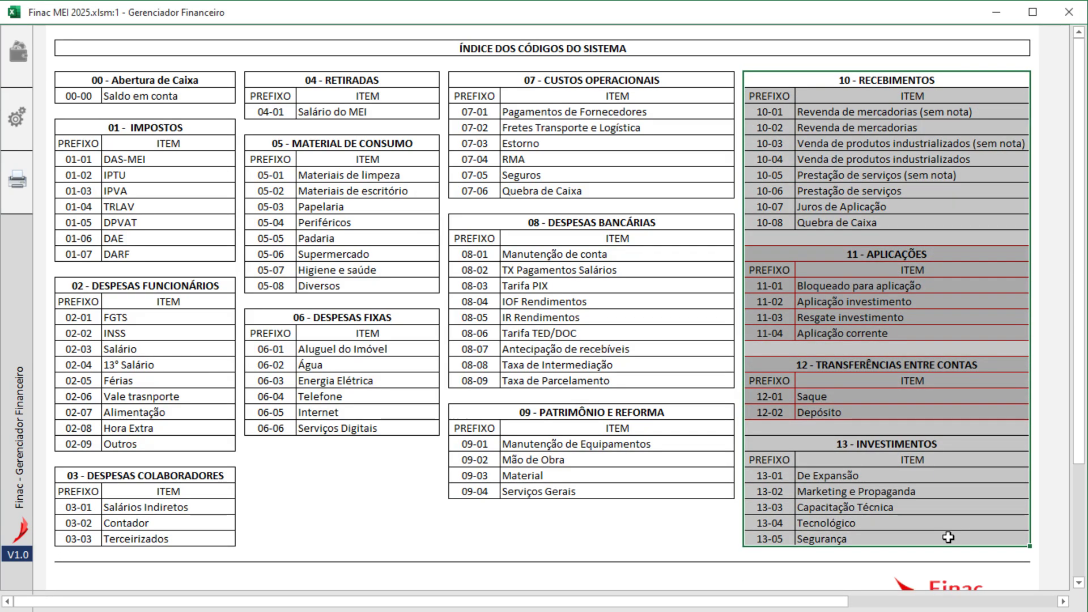
{"action": "left_click_drag", "start_coordinate": [516, 227], "coordinate": [651, 488]}
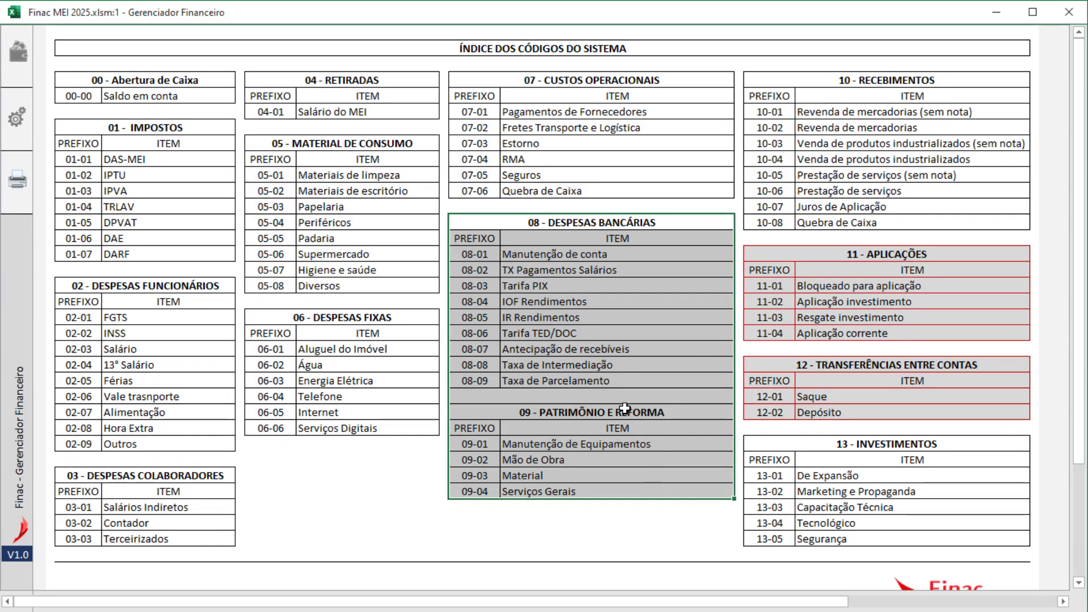
{"action": "left_click", "coordinate": [21, 55]}
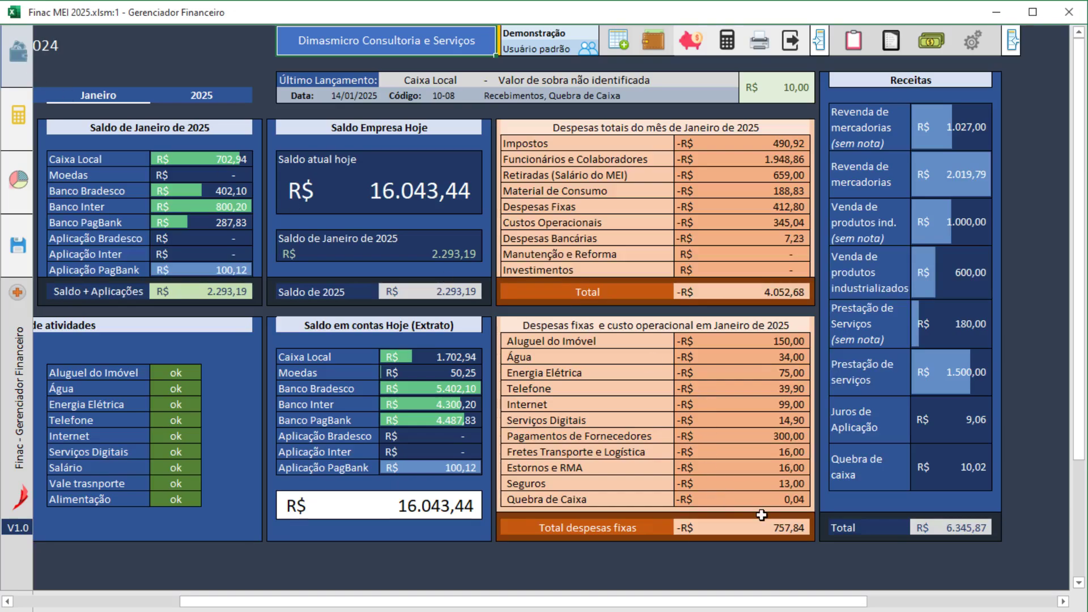